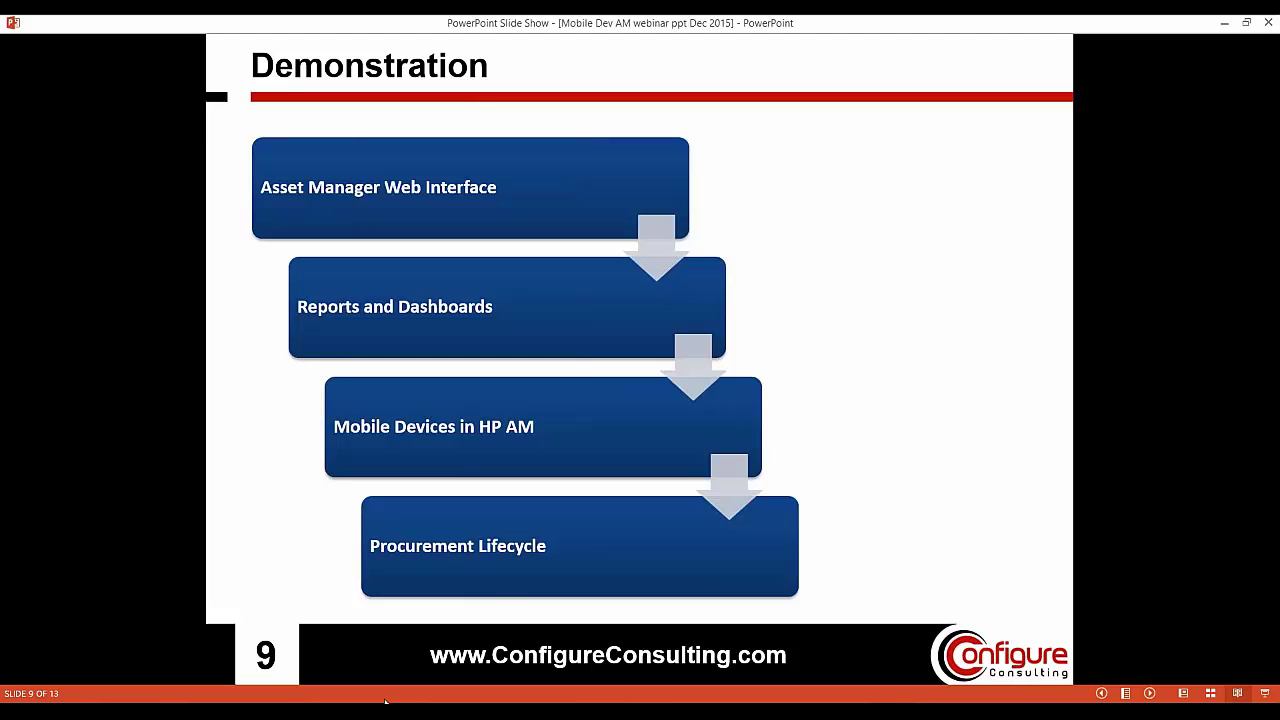
Switch to the 10.0.0.236 Remote Desktop session and log in to HP Asset Manager with the entered Webadmin credentials.
mouse_move(398, 712)
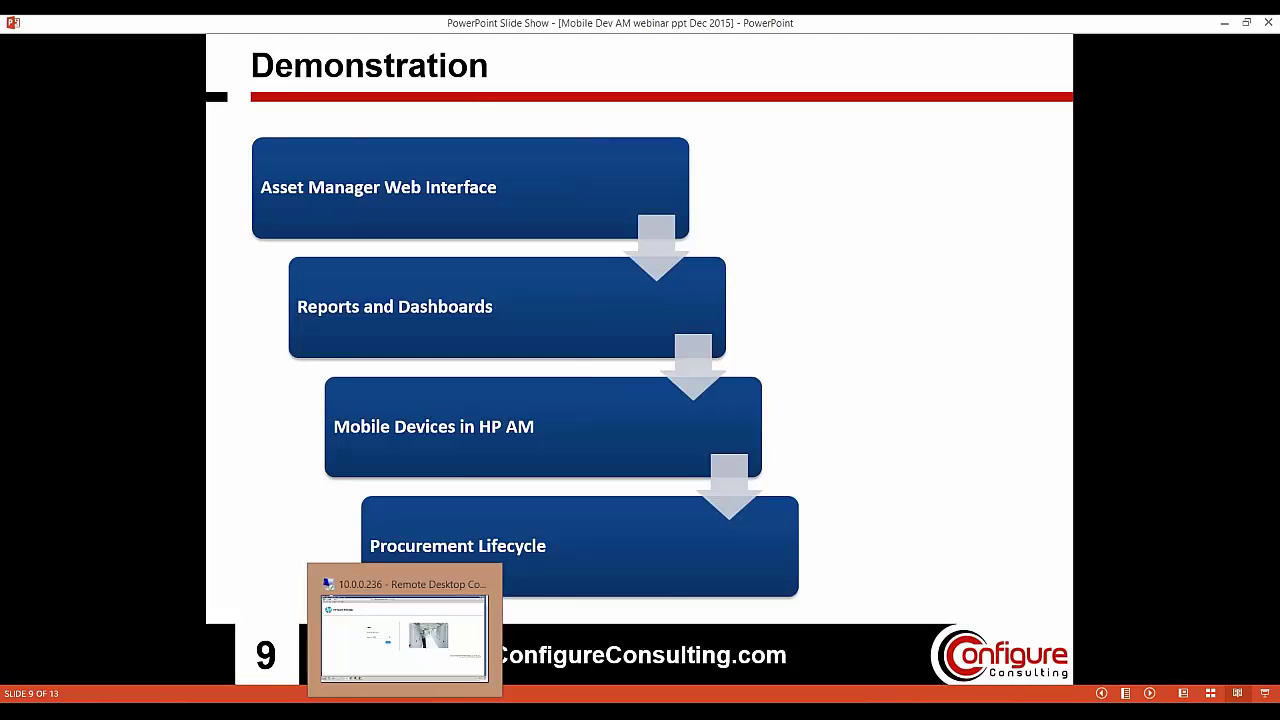
click(404, 630)
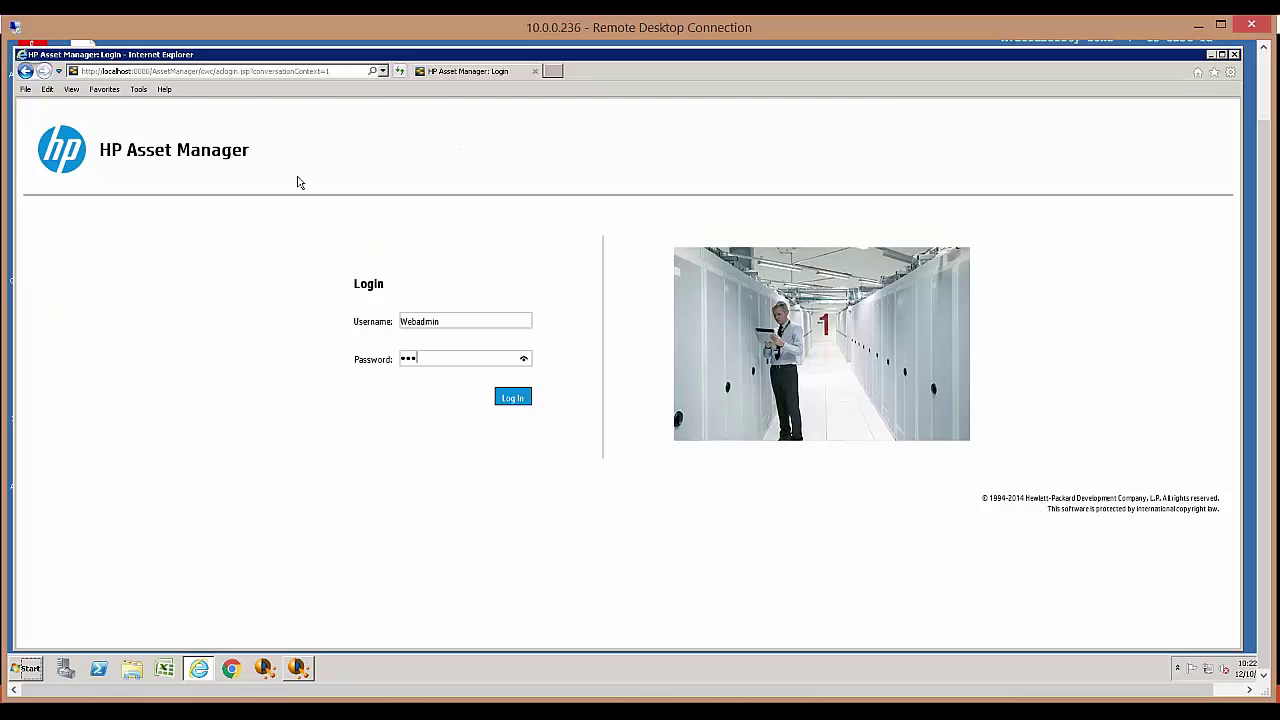
click(514, 400)
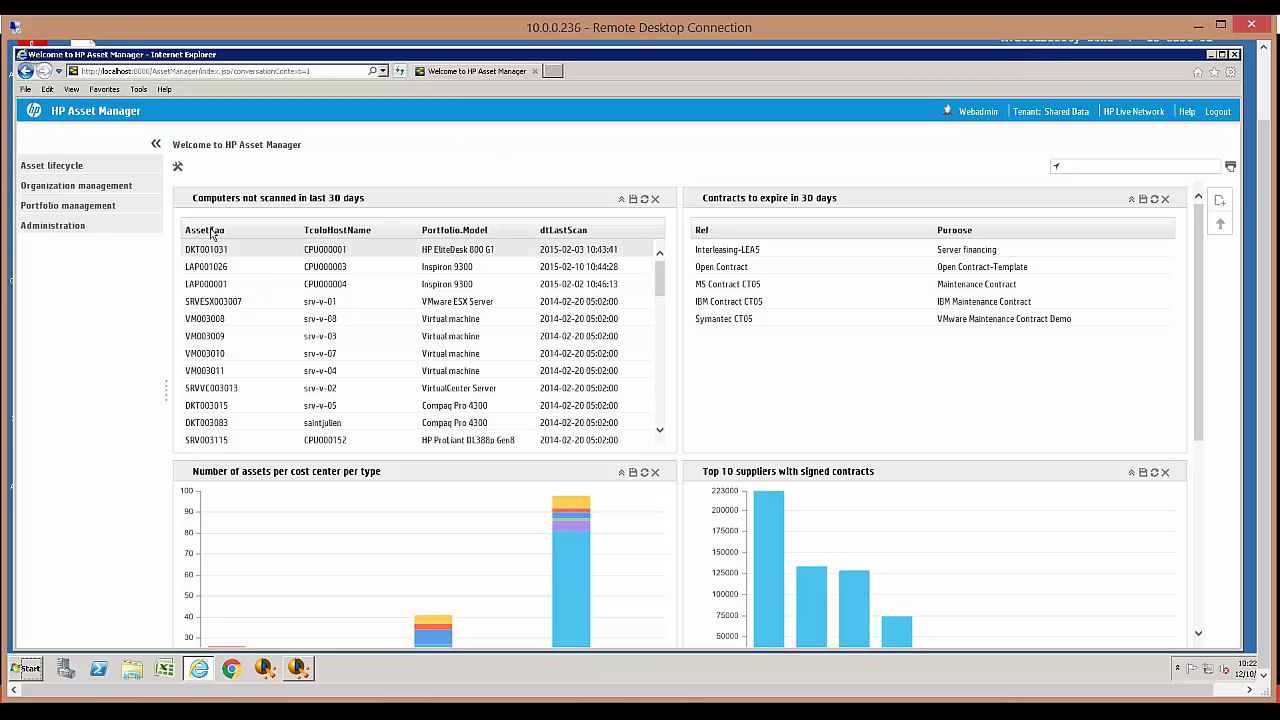
Look over the Administration entries and the home page widgets, including assets per cost center and top suppliers.
click(53, 229)
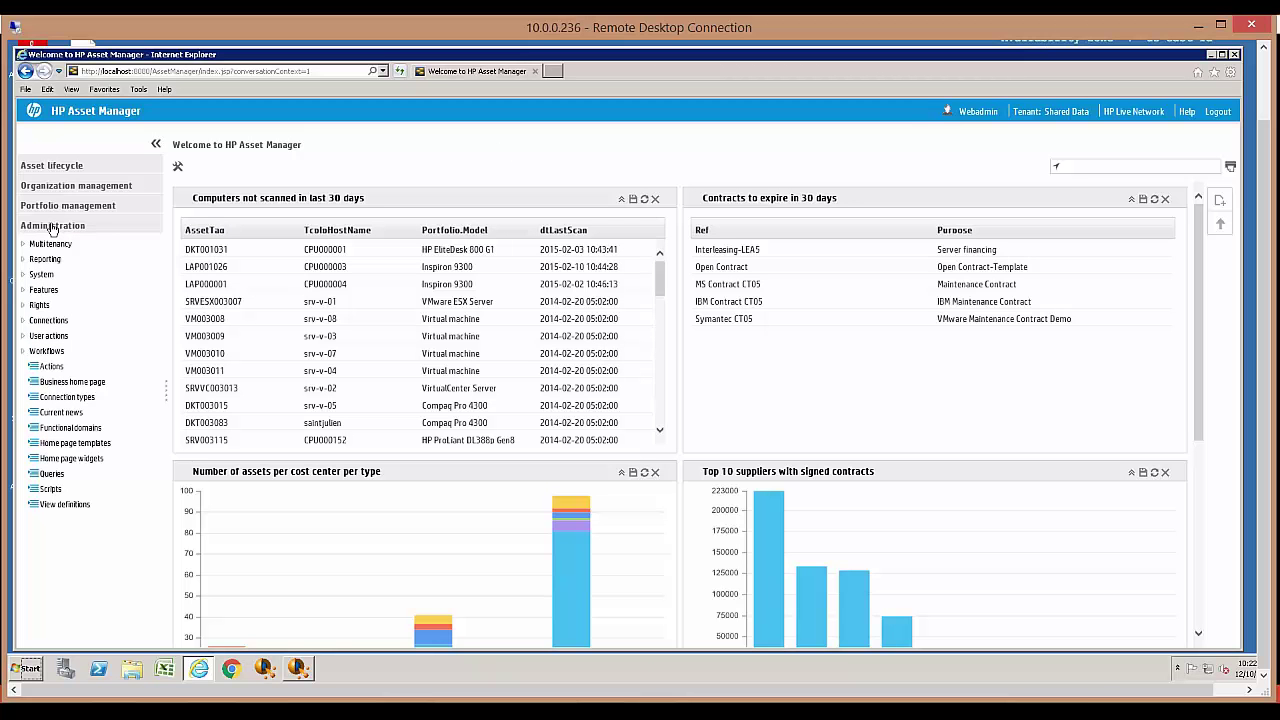
click(53, 227)
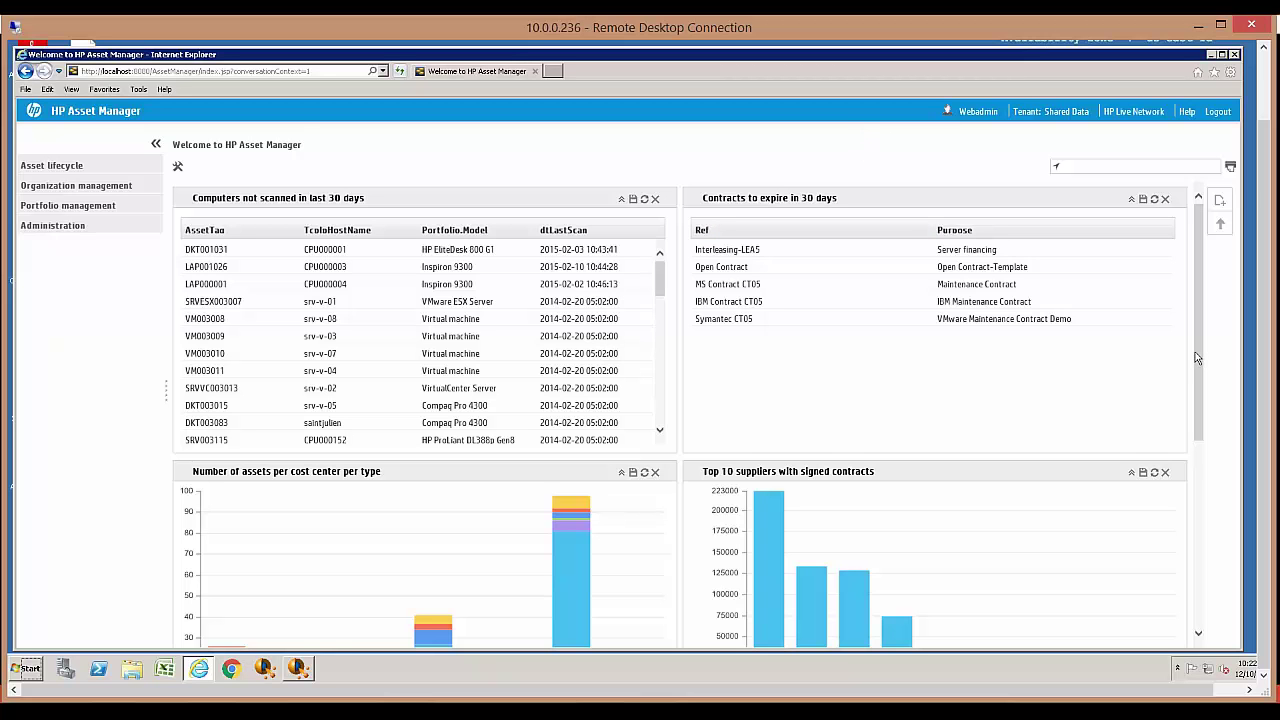
drag(1197, 357, 1204, 323)
scroll(1200, 440, down, 4)
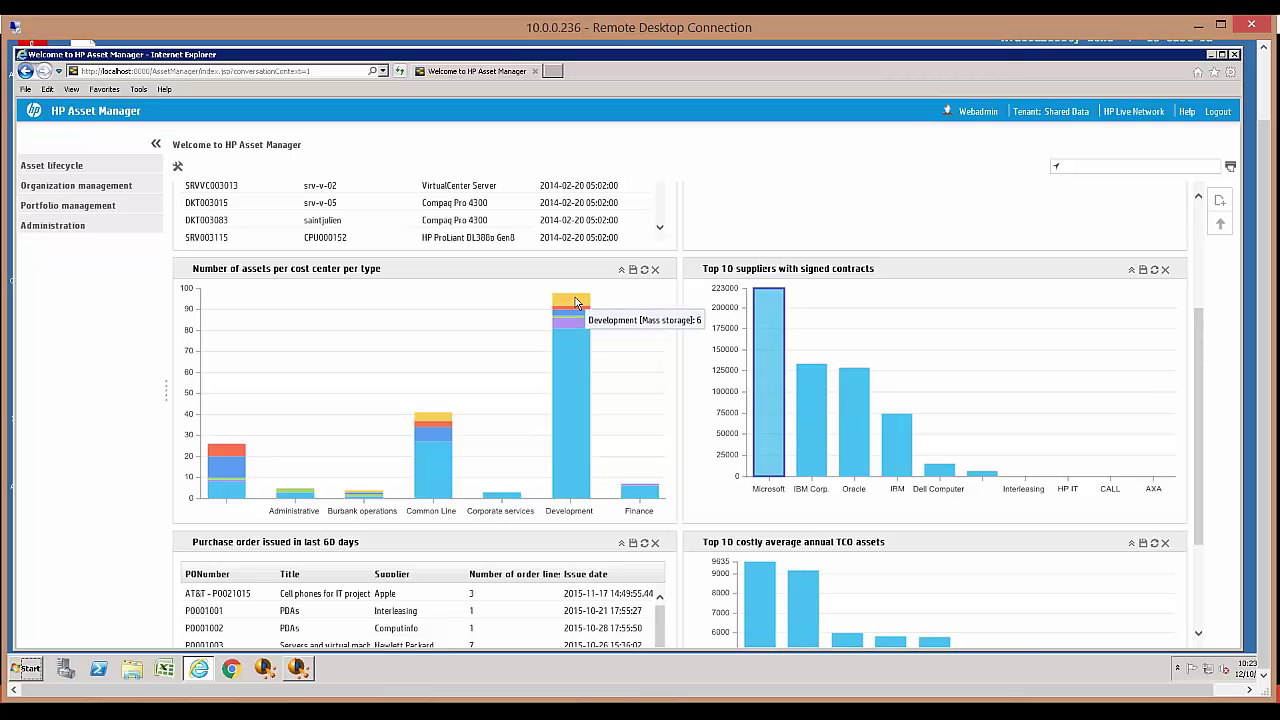
Browse the widgets available for the home page without adding any, and list the Administration entries.
click(1219, 201)
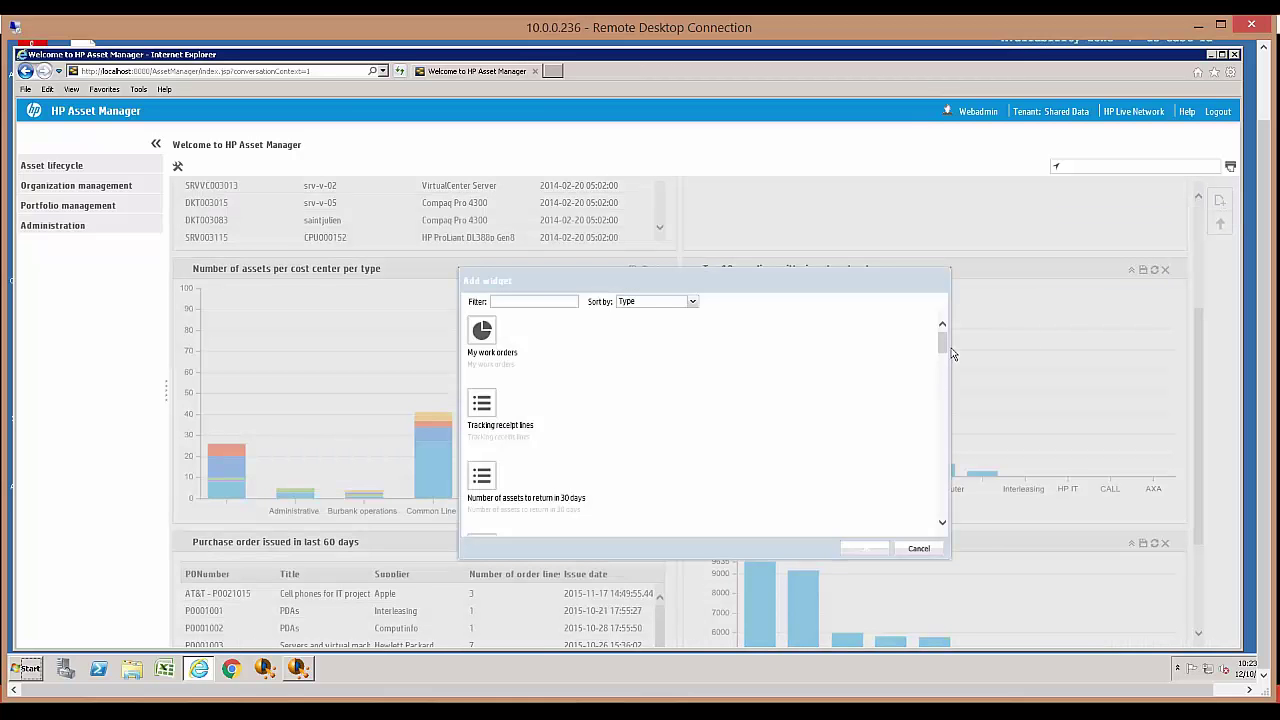
mouse_move(943, 340)
mouse_down()
mouse_move(943, 449)
mouse_move(950, 336)
mouse_up()
click(919, 548)
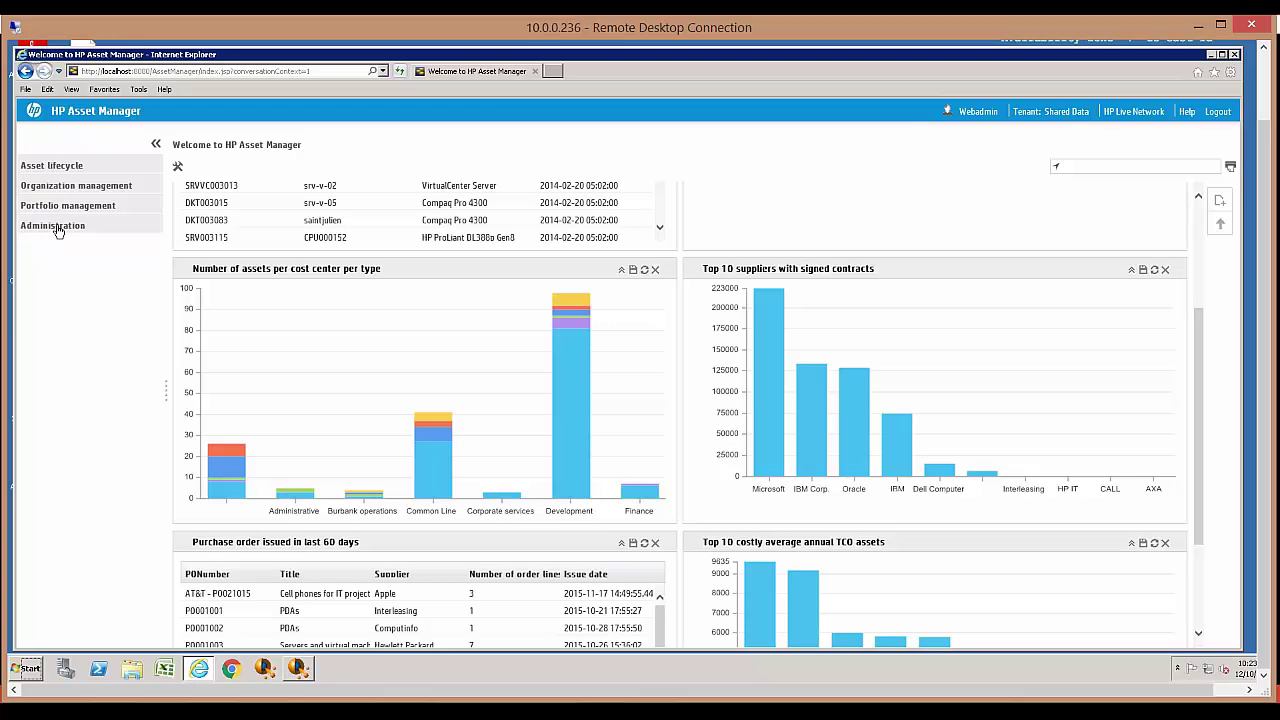
click(57, 228)
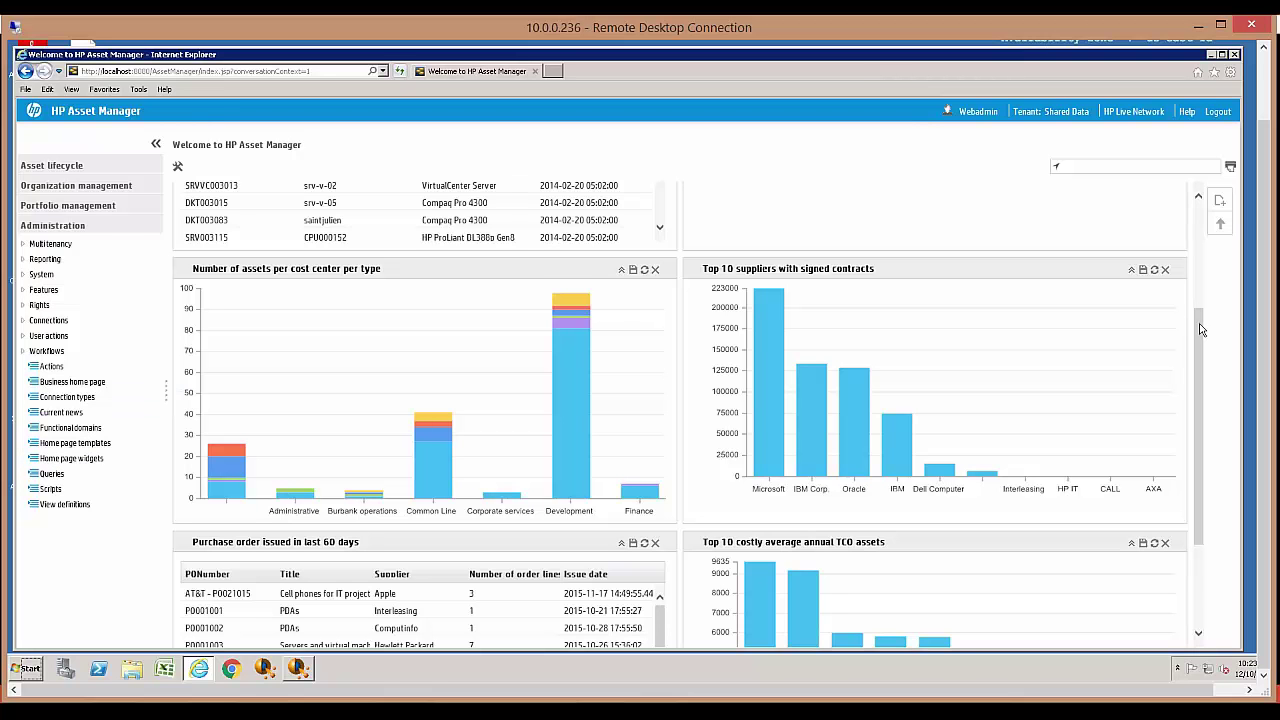
drag(1200, 323, 1199, 210)
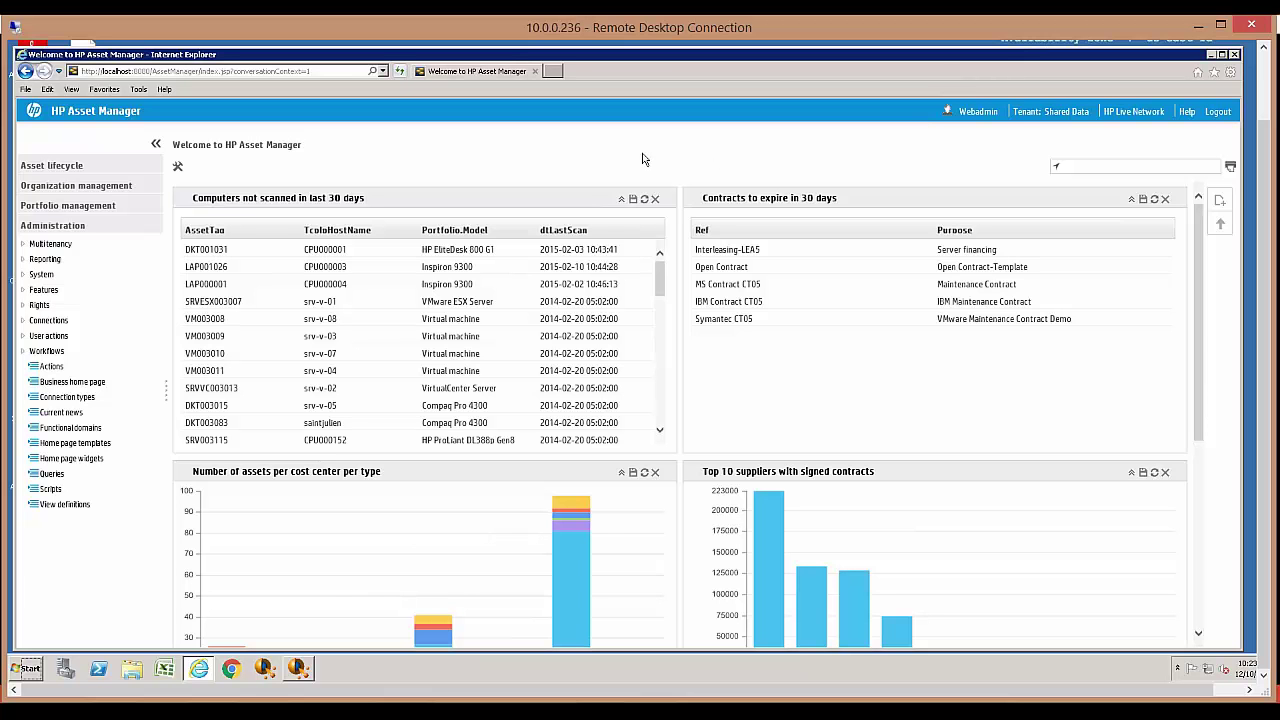
Open the Mobile devices dashboard under Portfolio management, Asset configurations, IT equipment, Mobile devices.
click(58, 206)
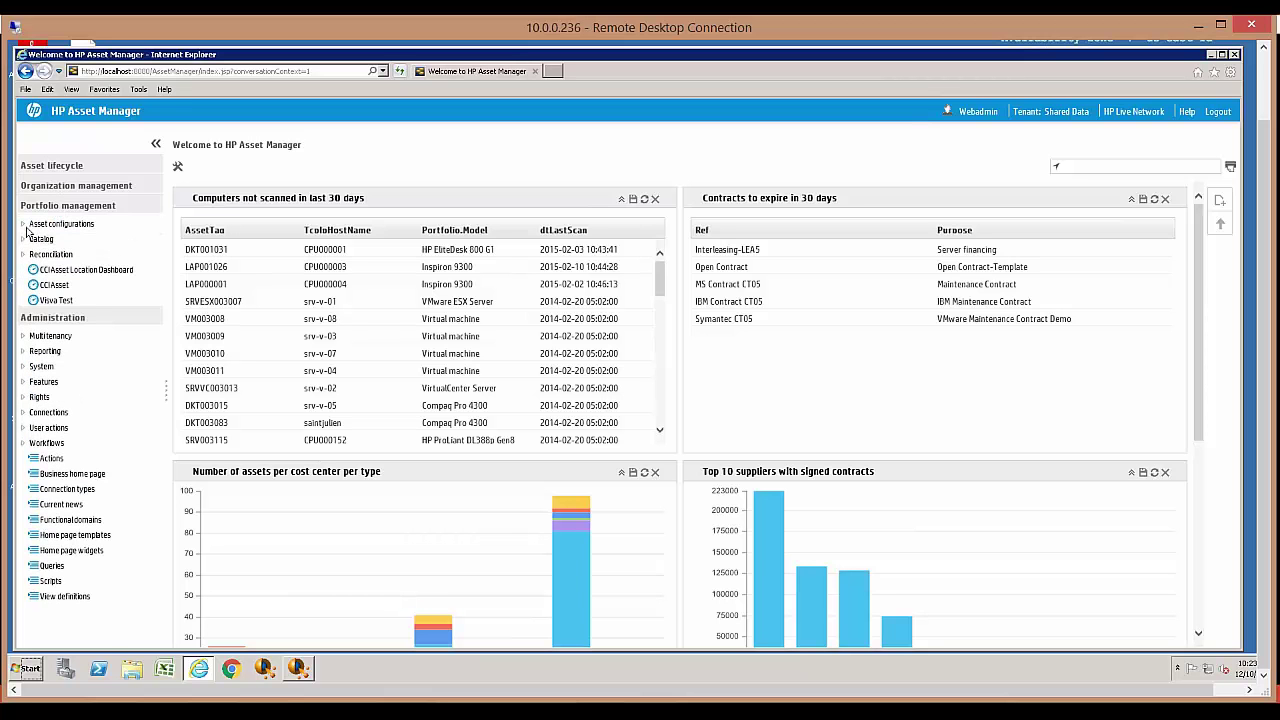
click(24, 224)
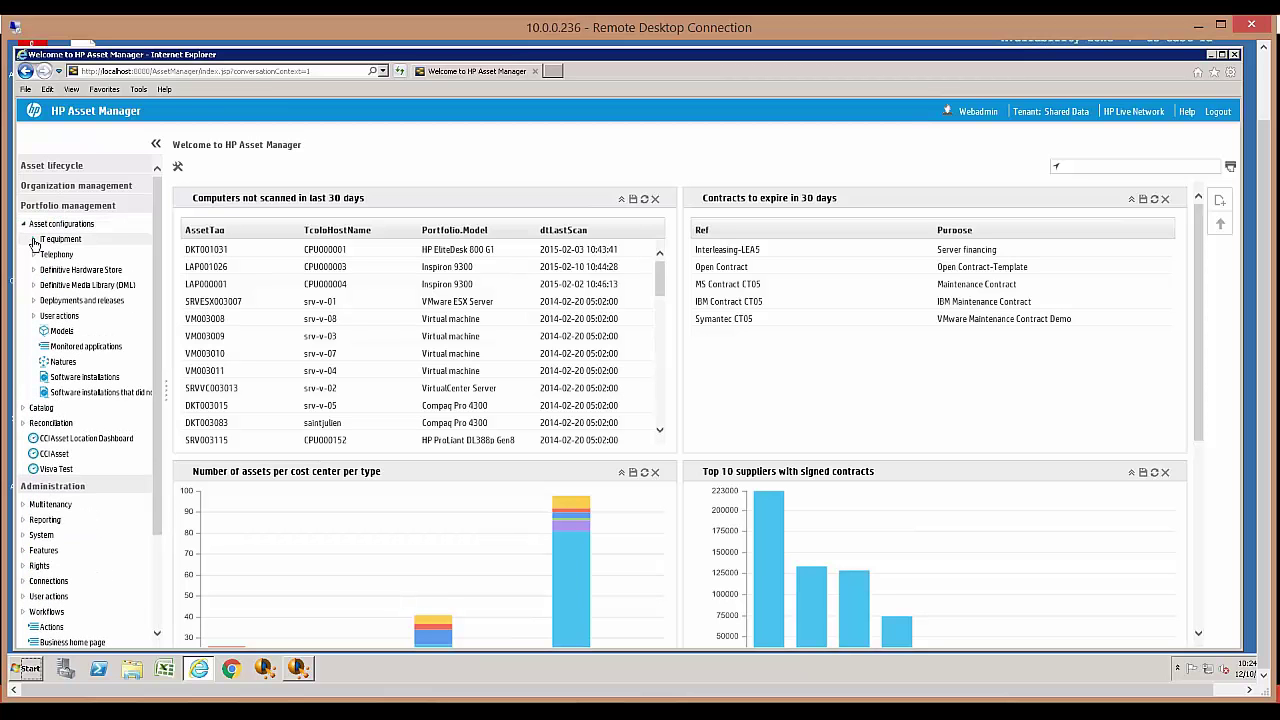
click(33, 239)
click(45, 285)
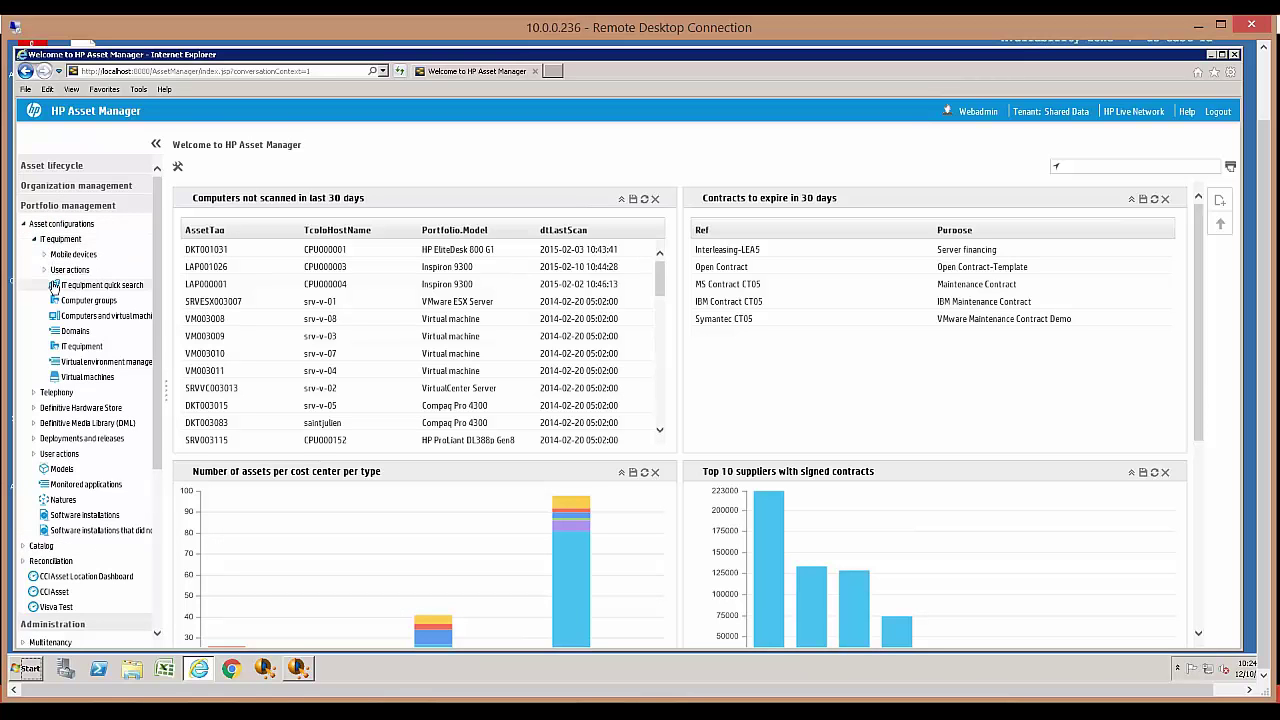
click(45, 255)
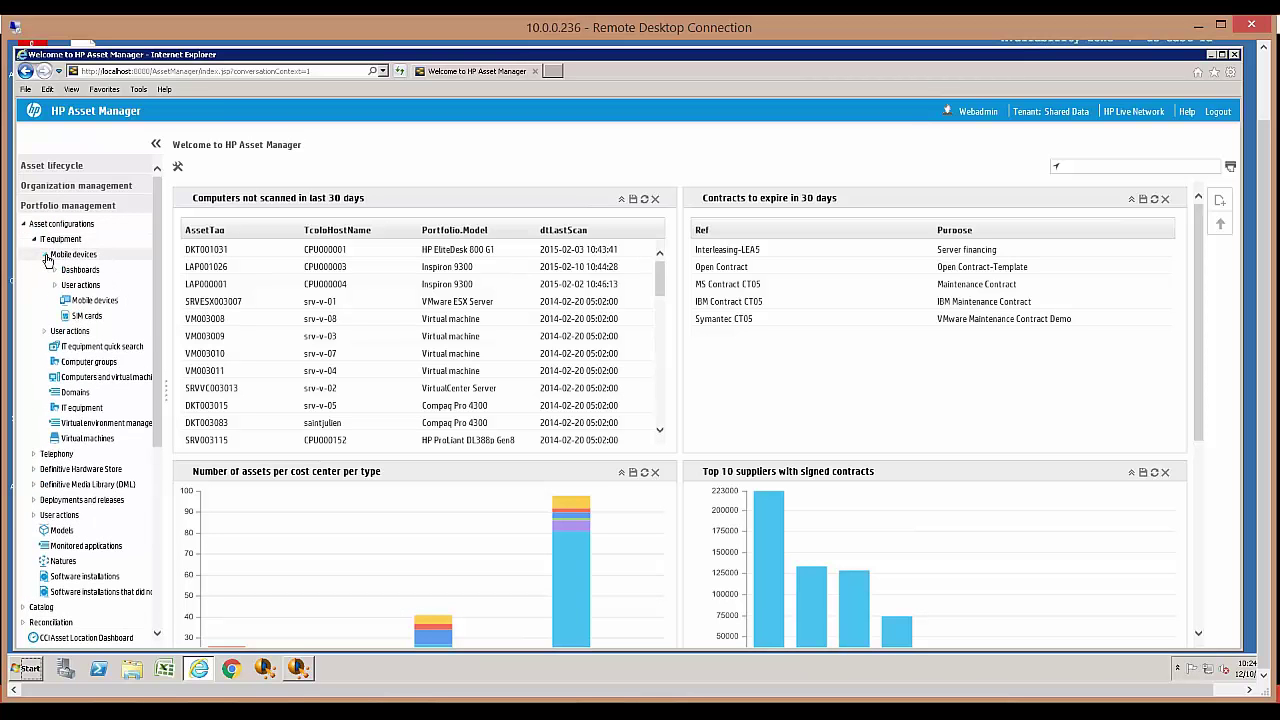
click(55, 269)
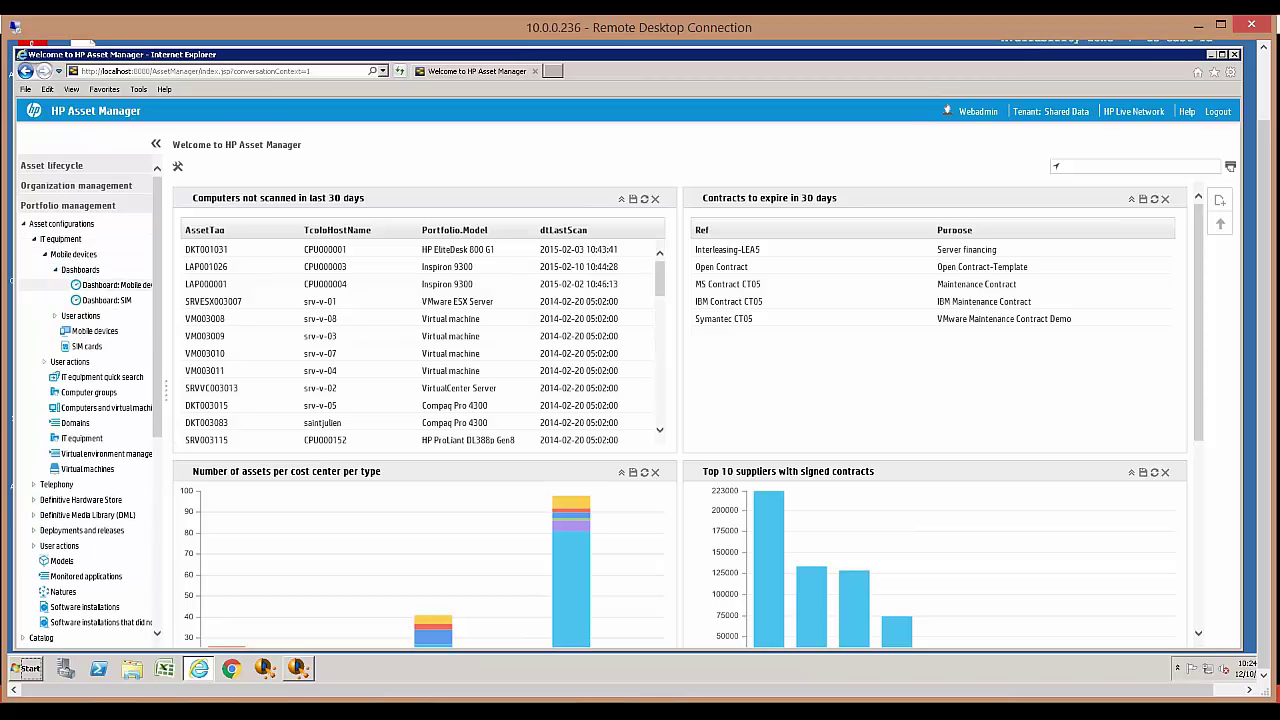
click(111, 287)
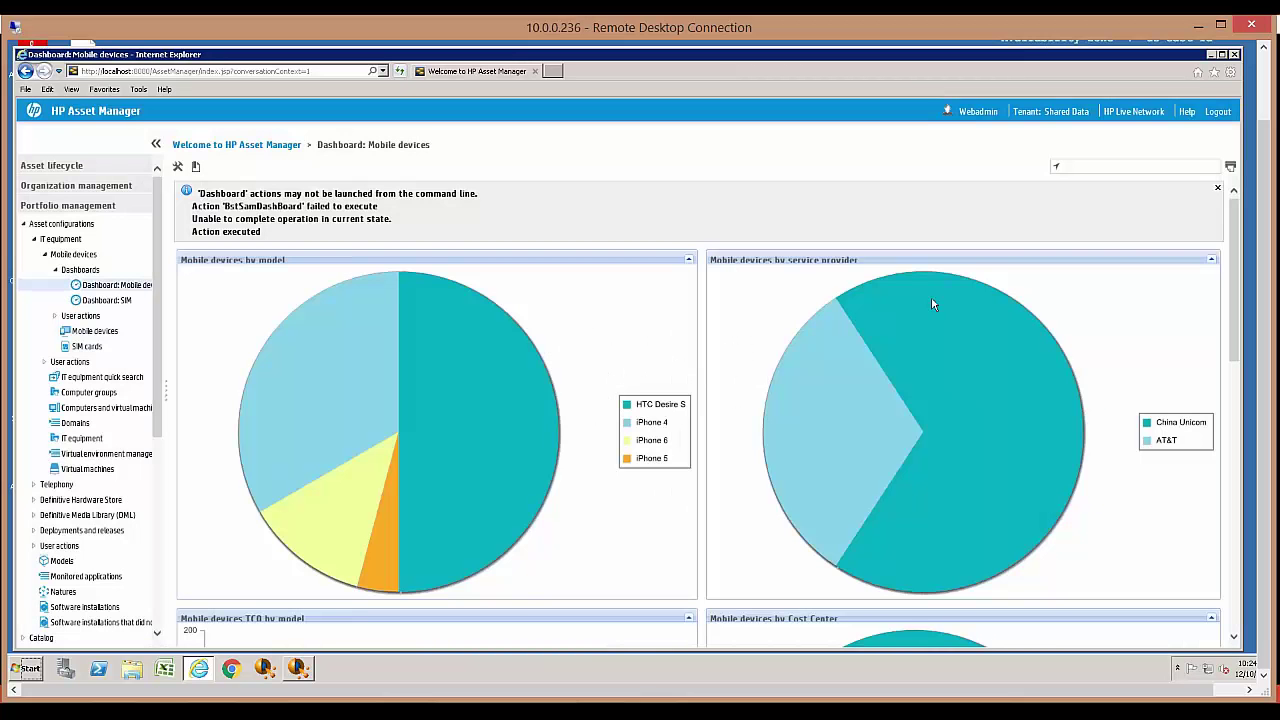
Examine the mobile device charts by model, service provider, cost center and operating system, and the TCO by model.
mouse_move(950, 320)
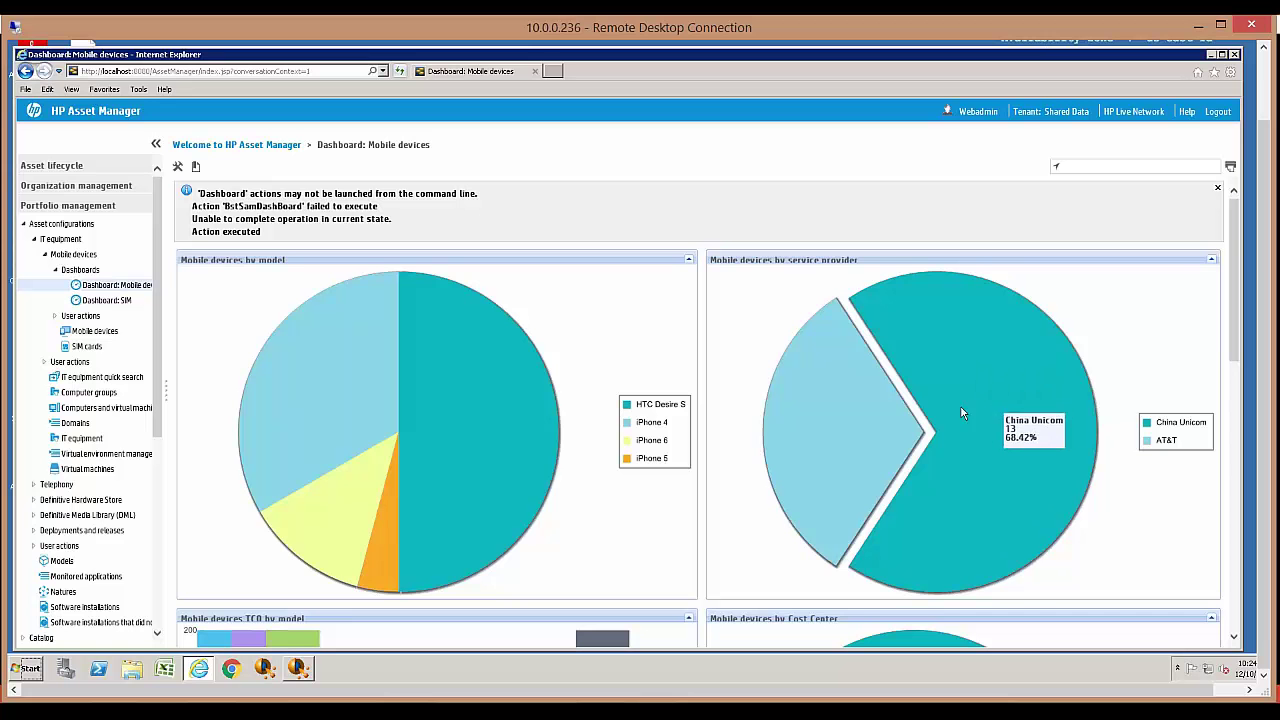
mouse_move(850, 425)
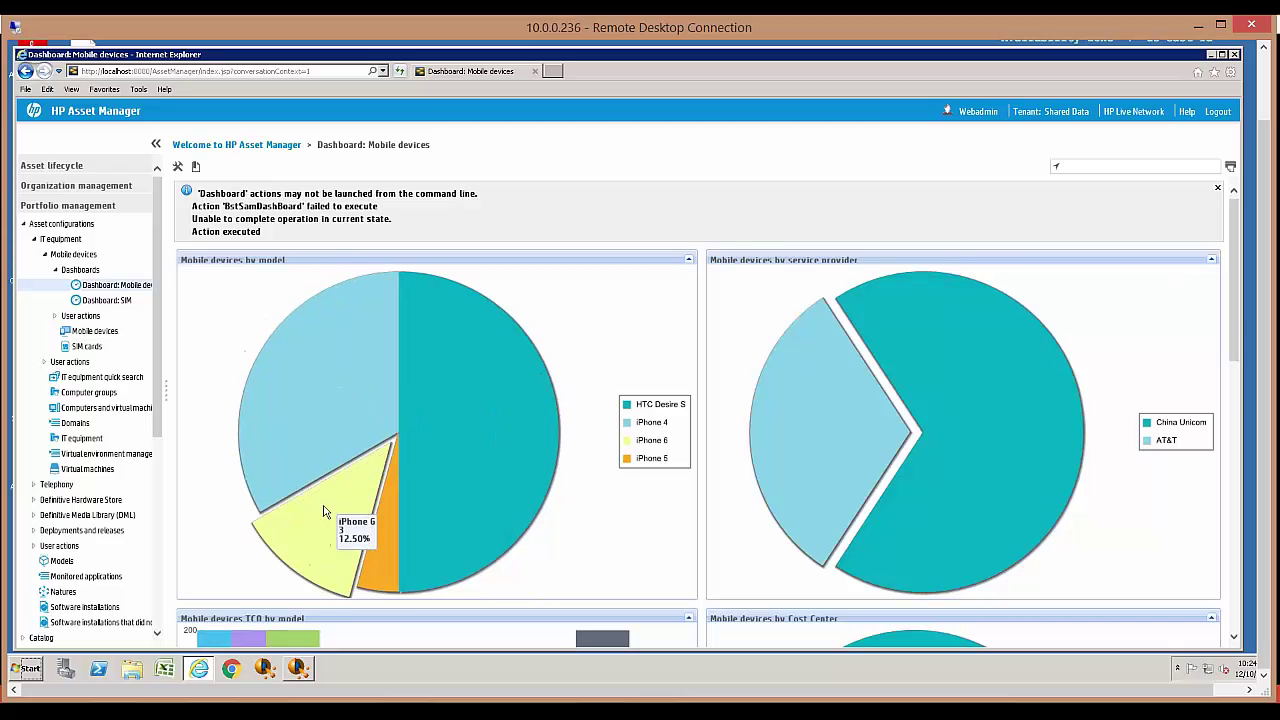
drag(1237, 316, 1237, 482)
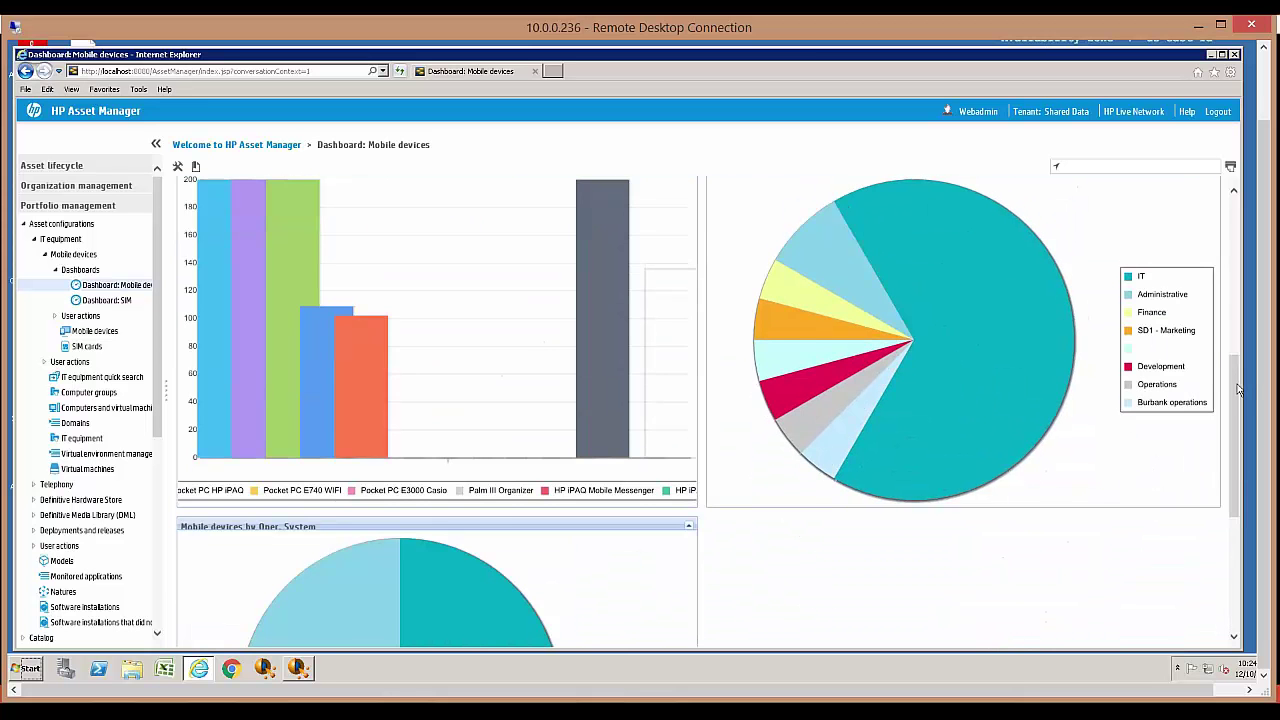
scroll(1237, 390, up, 1)
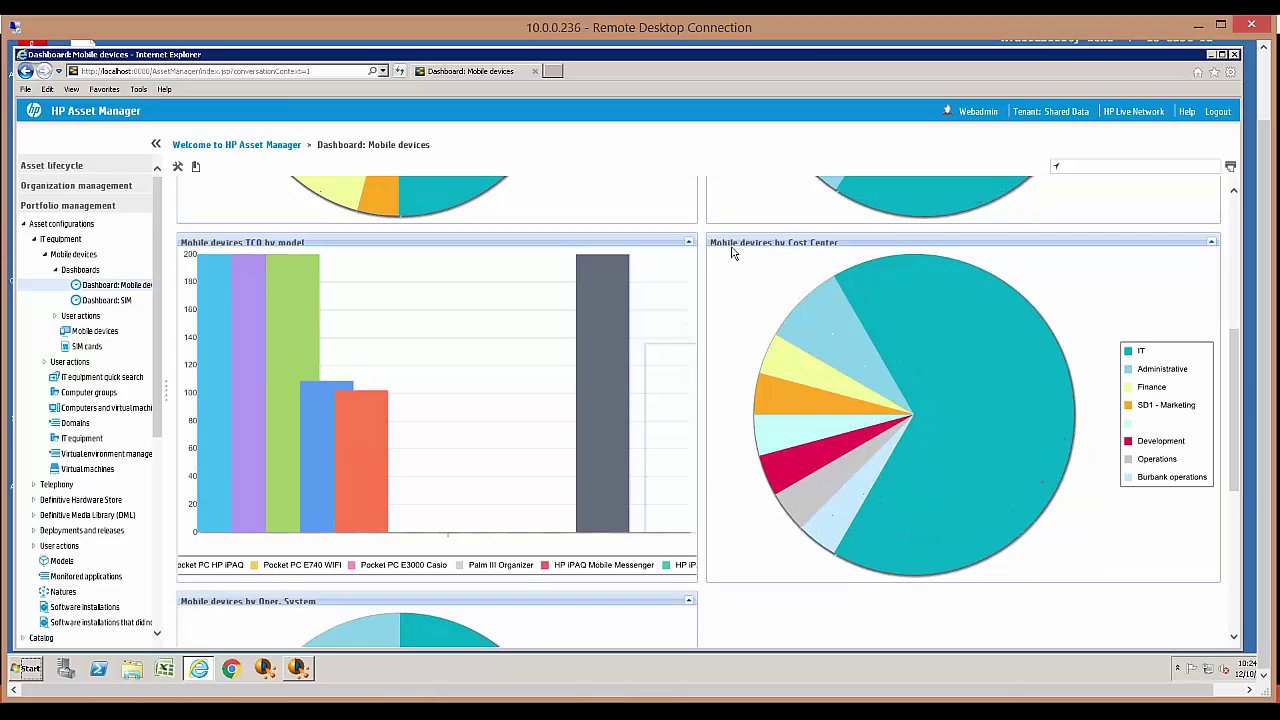
mouse_move(838, 340)
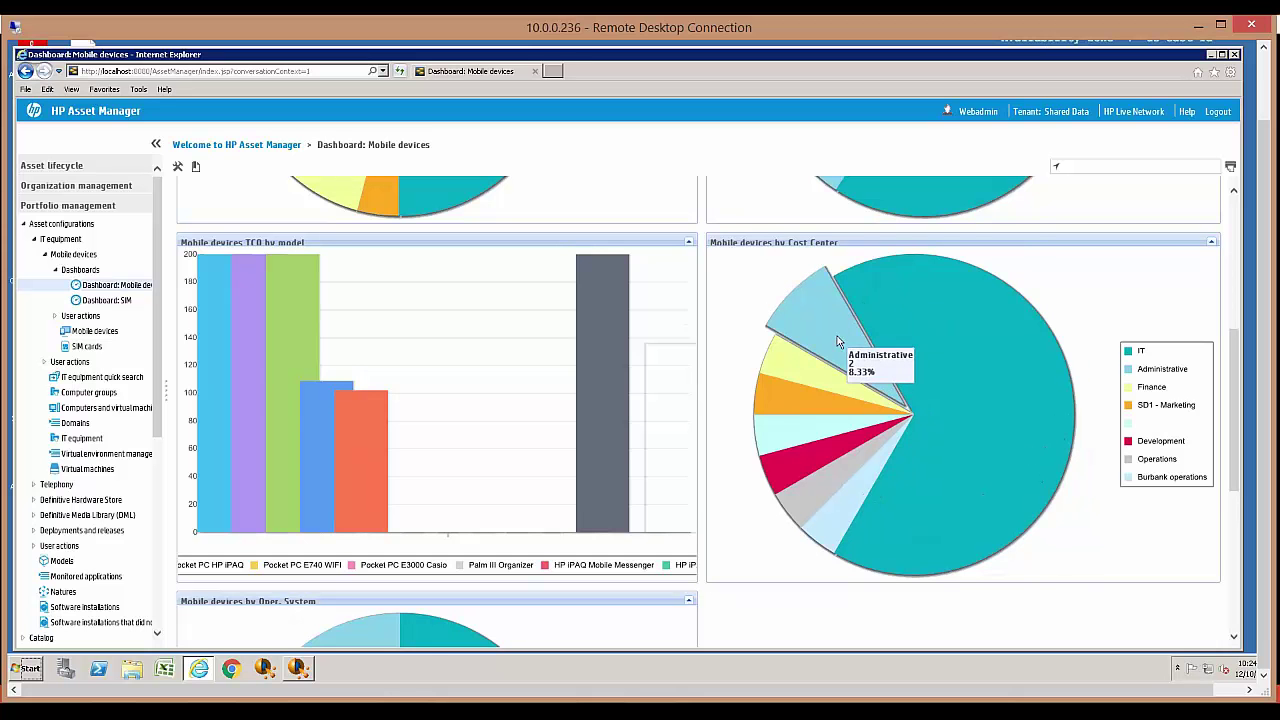
mouse_move(975, 362)
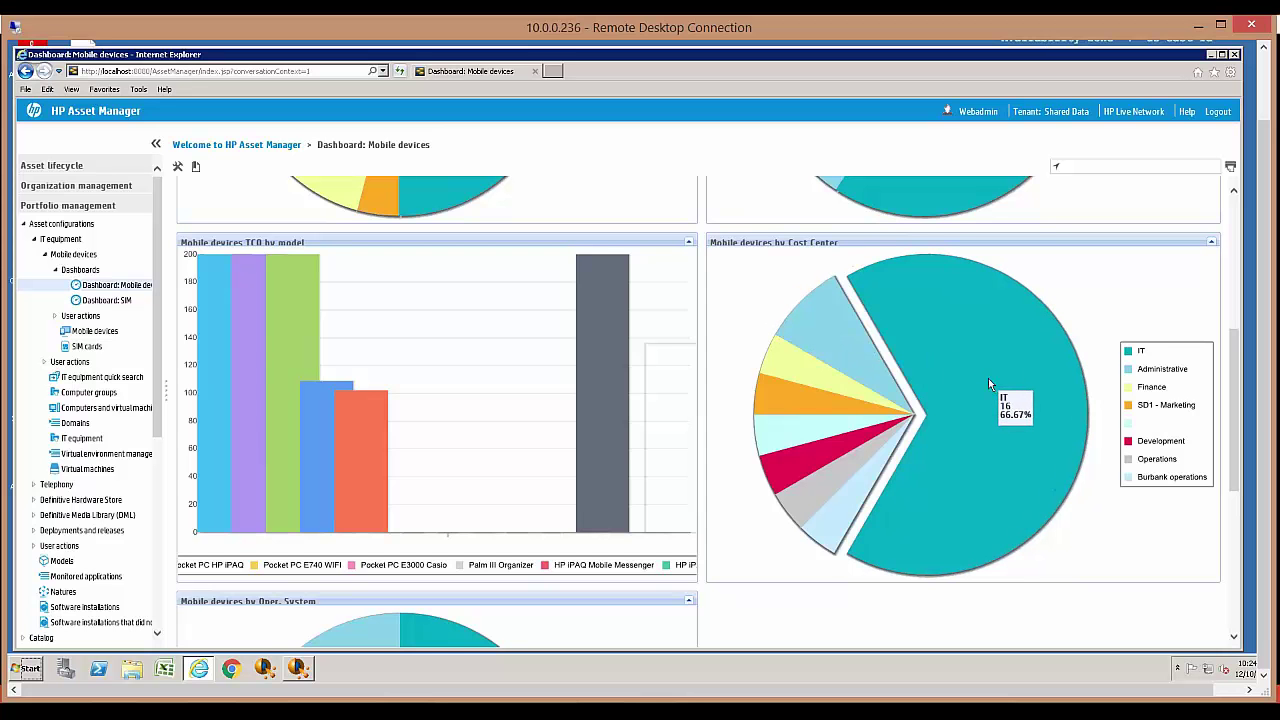
mouse_move(793, 456)
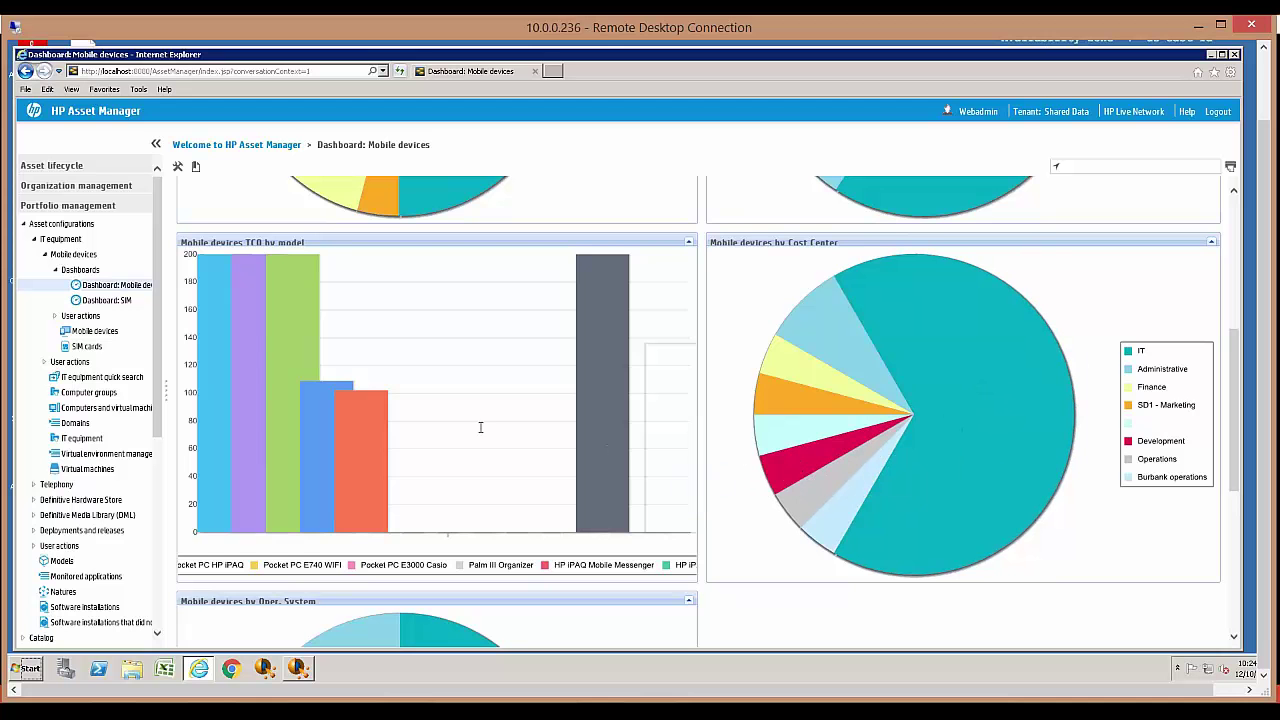
mouse_move(213, 307)
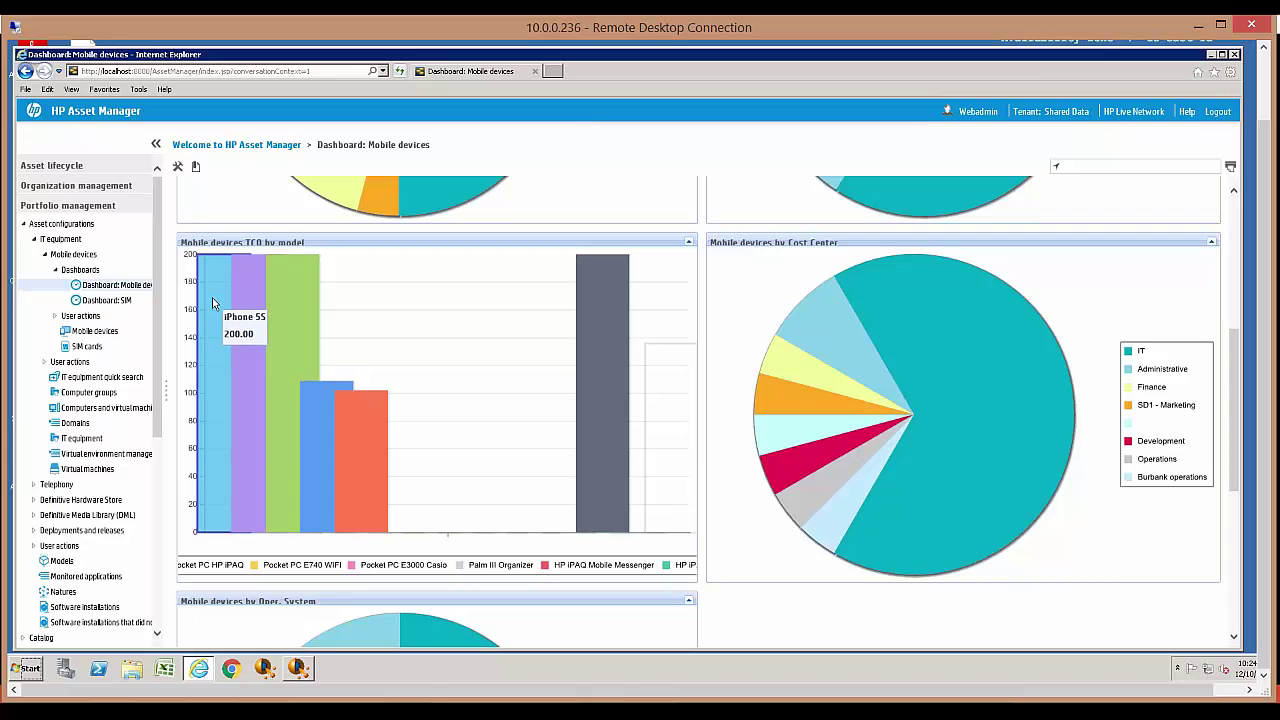
mouse_move(252, 303)
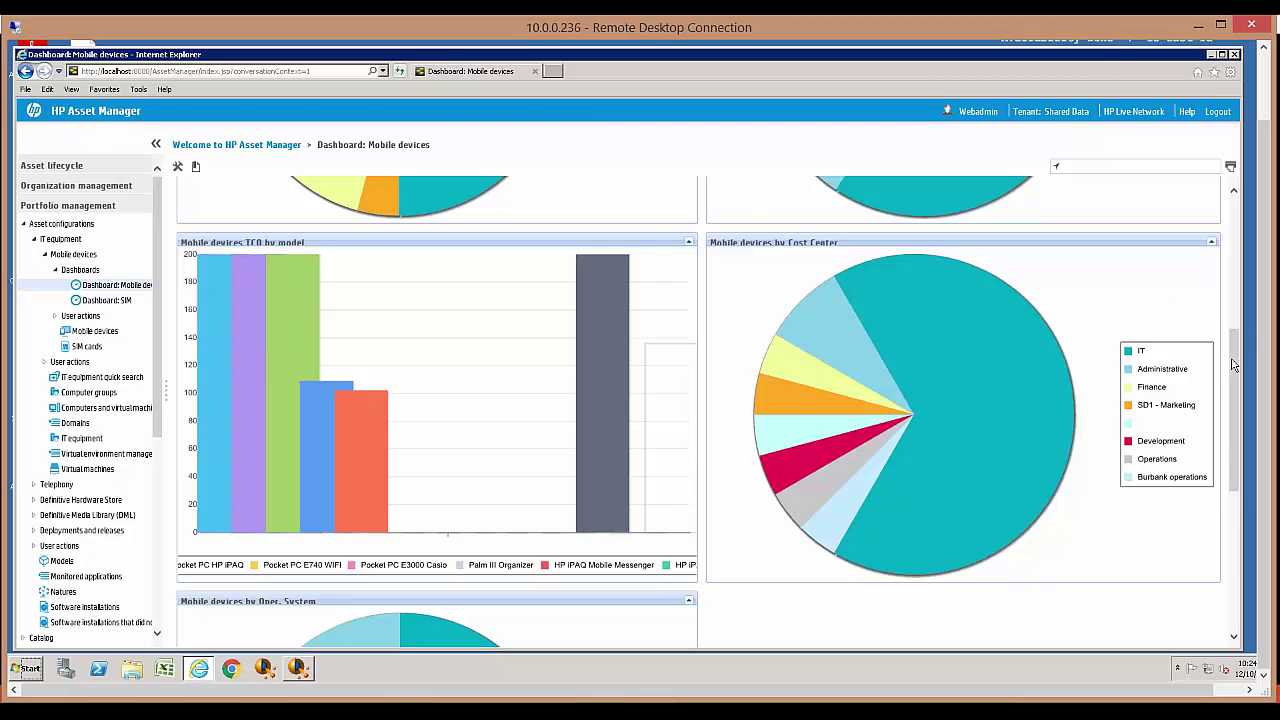
scroll(1230, 358, down, 4)
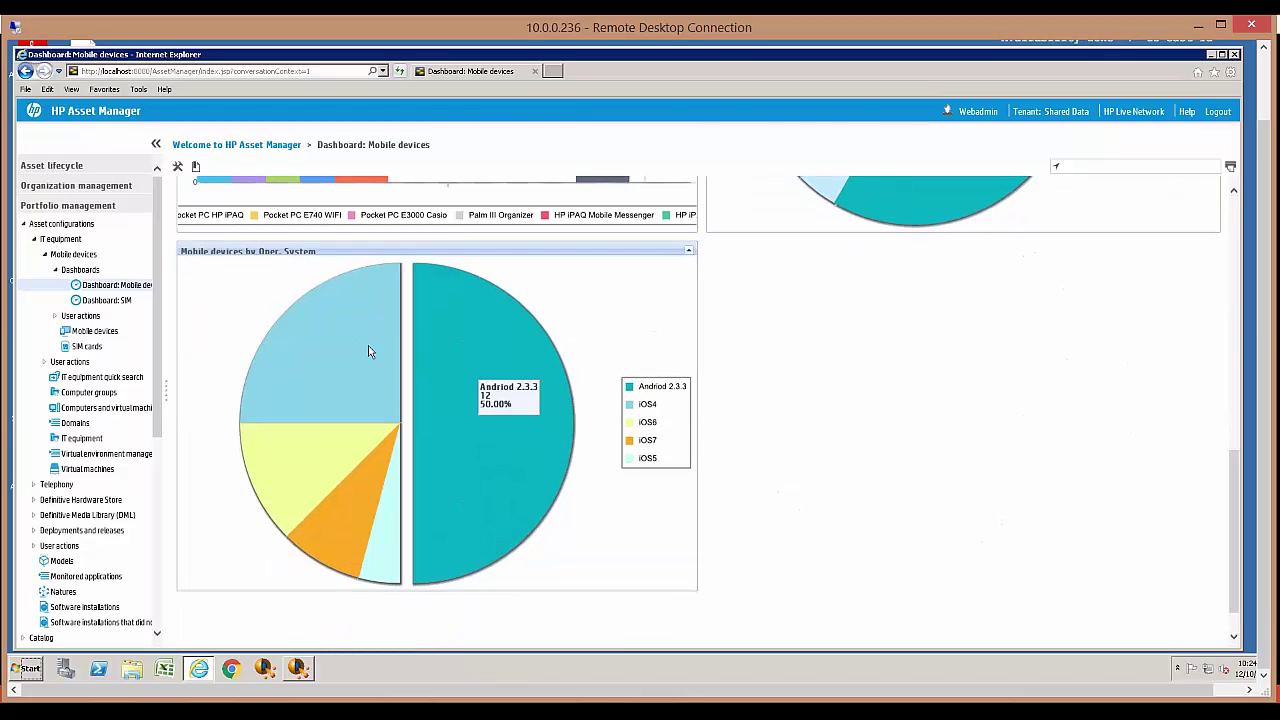
mouse_move(330, 343)
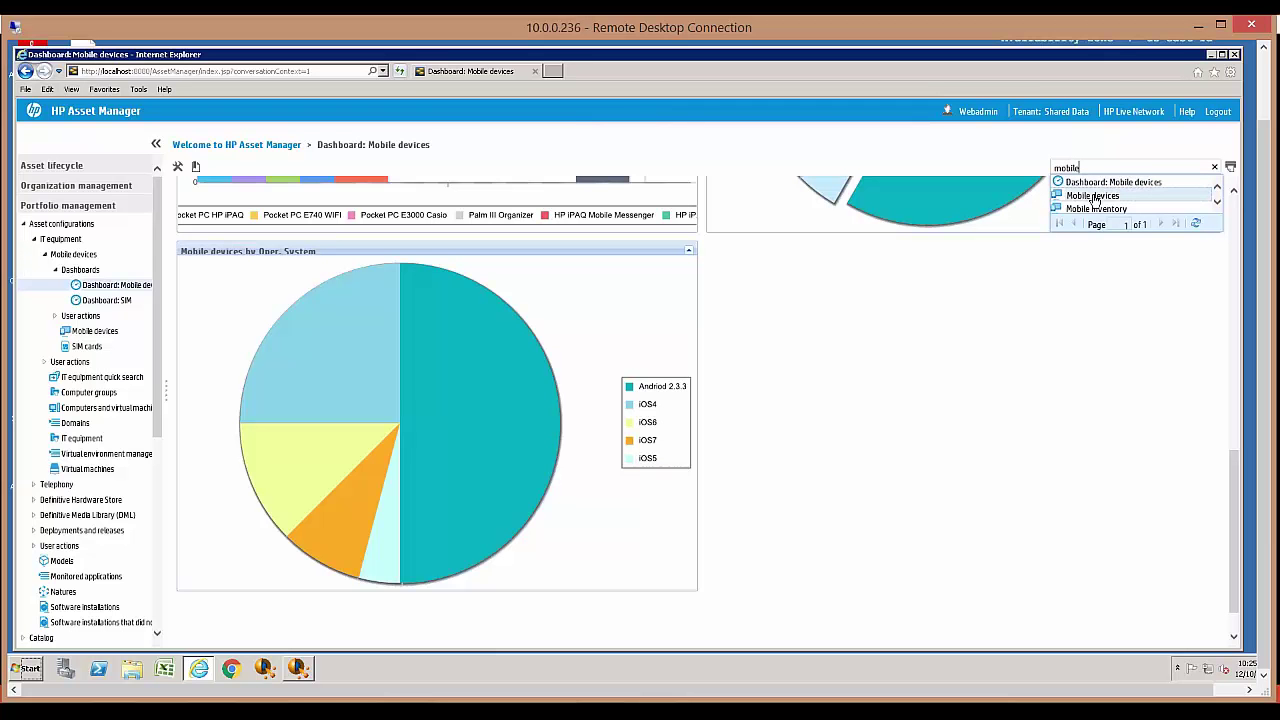
Open the Mobile devices list from the search for "mobile" and display the iPhone 4 record SMART-PHONE-0003.
click(1094, 197)
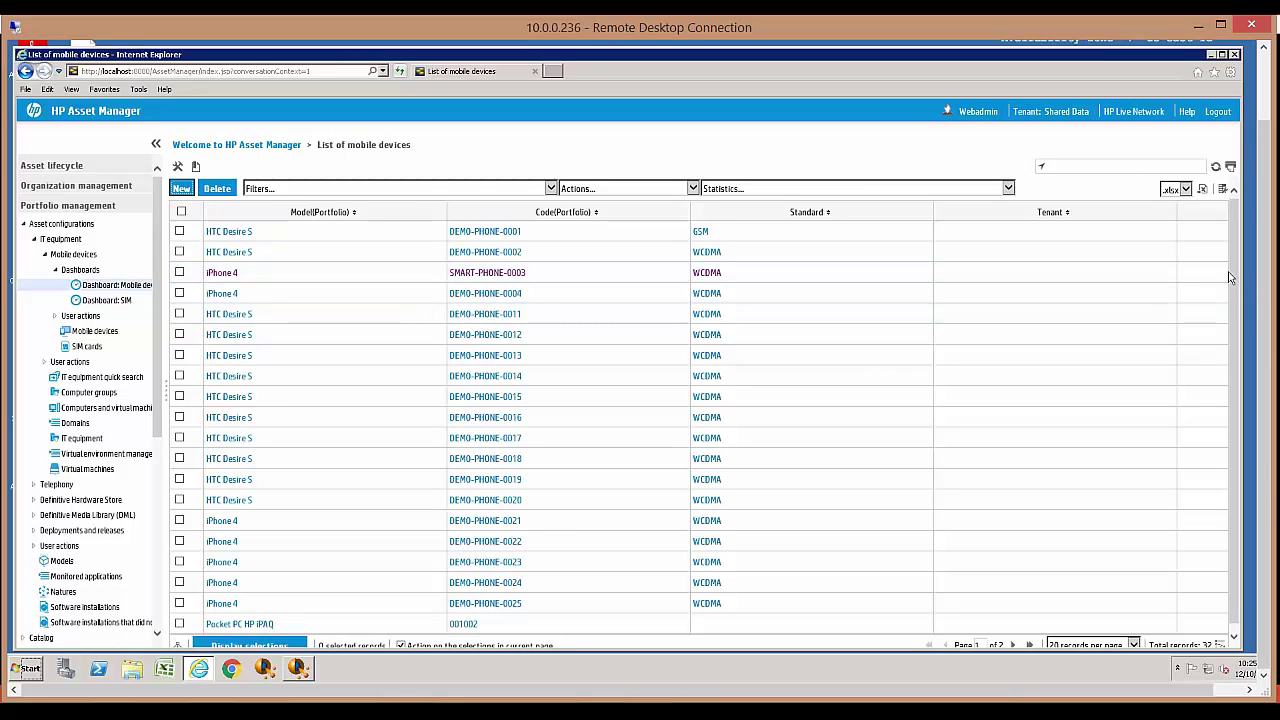
mouse_move(1230, 284)
mouse_down()
mouse_move(1230, 349)
mouse_move(1232, 262)
mouse_up()
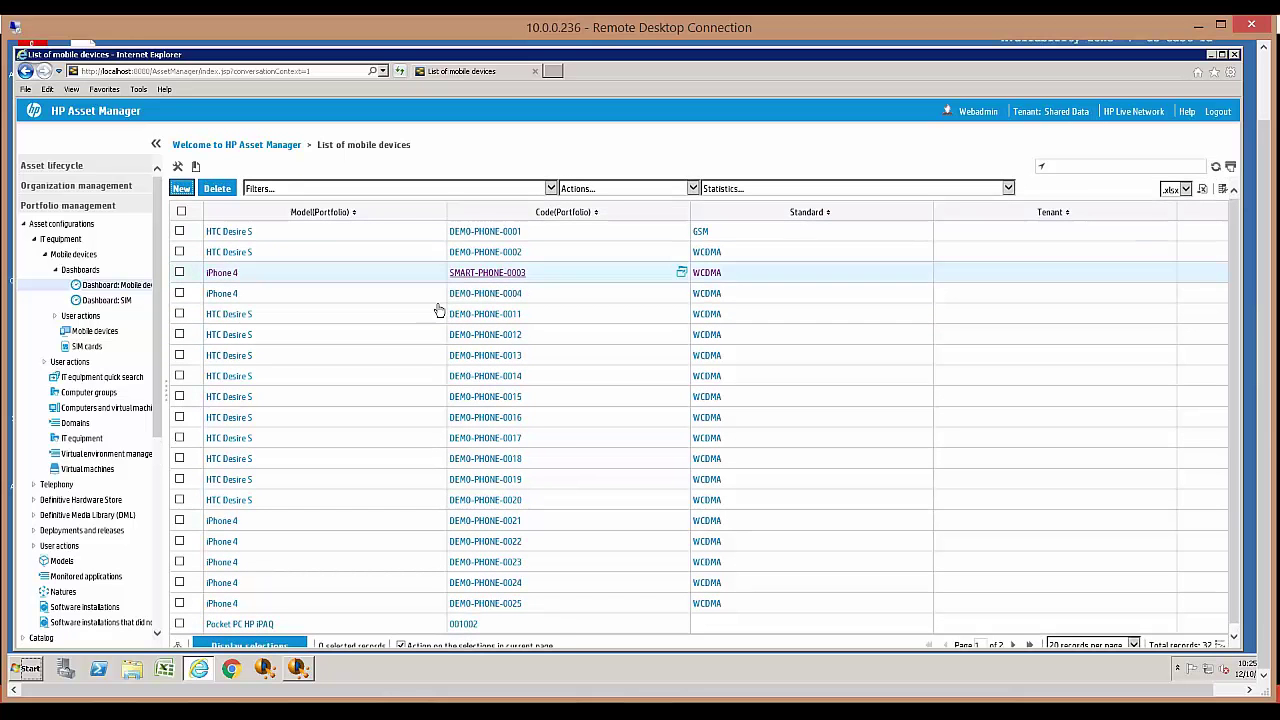
click(222, 273)
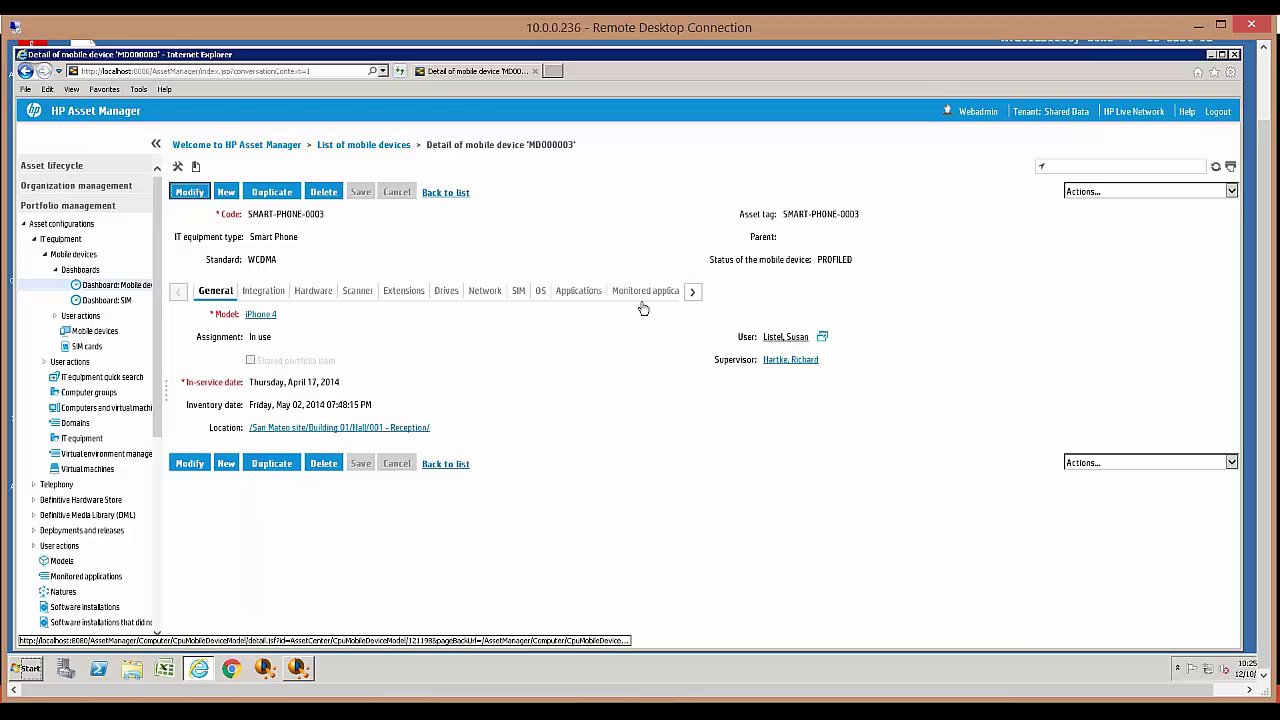
Review the phone's hardware, operating system, applications and SIM information, and open the detail of its Microsim card.
click(323, 296)
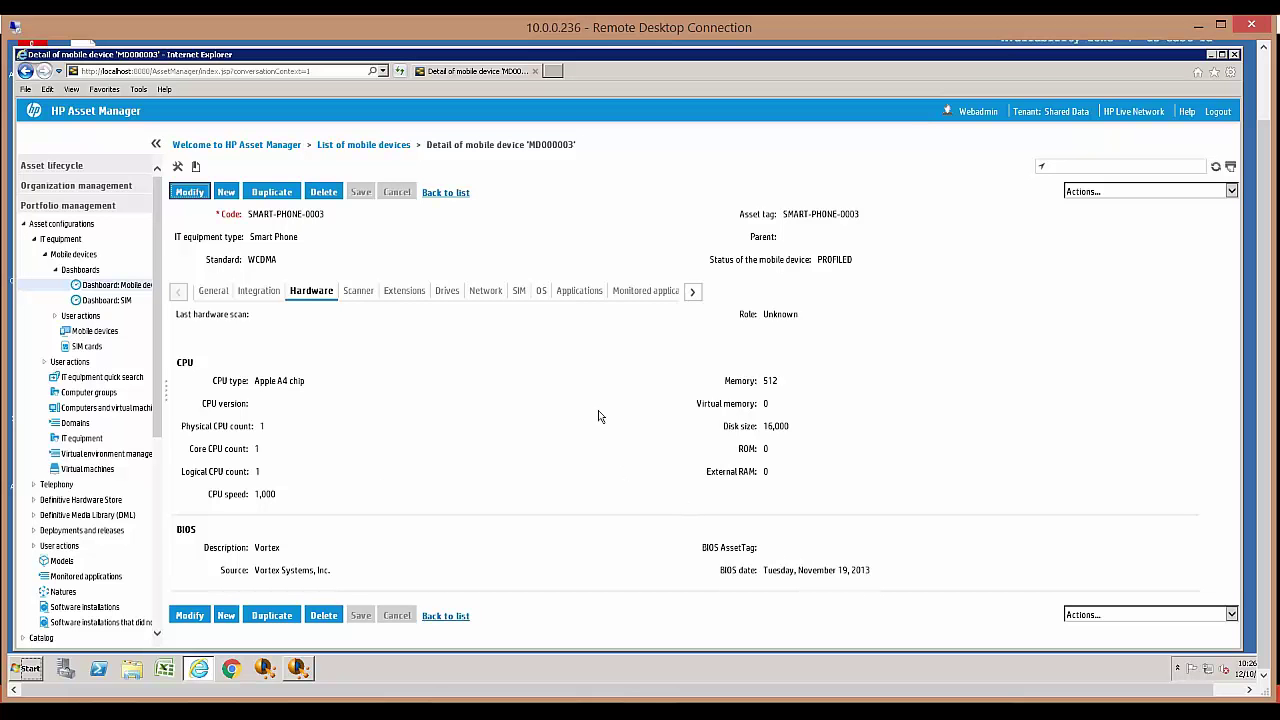
click(541, 291)
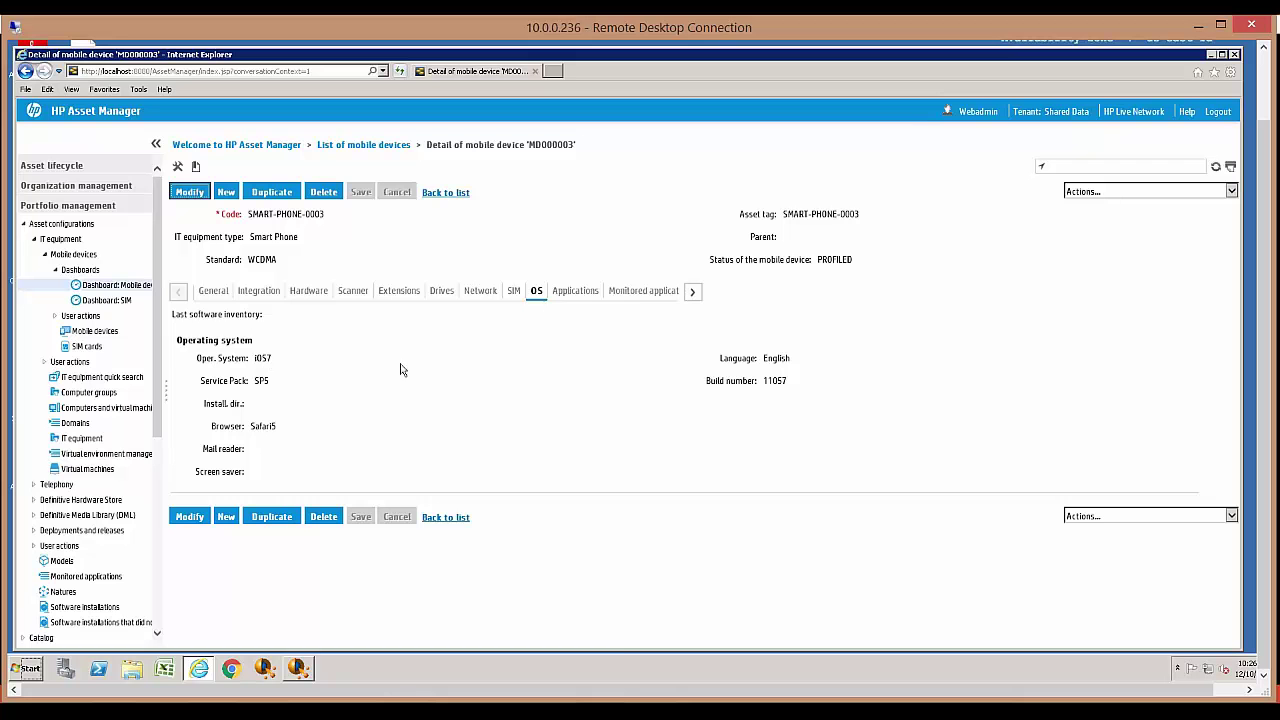
click(578, 291)
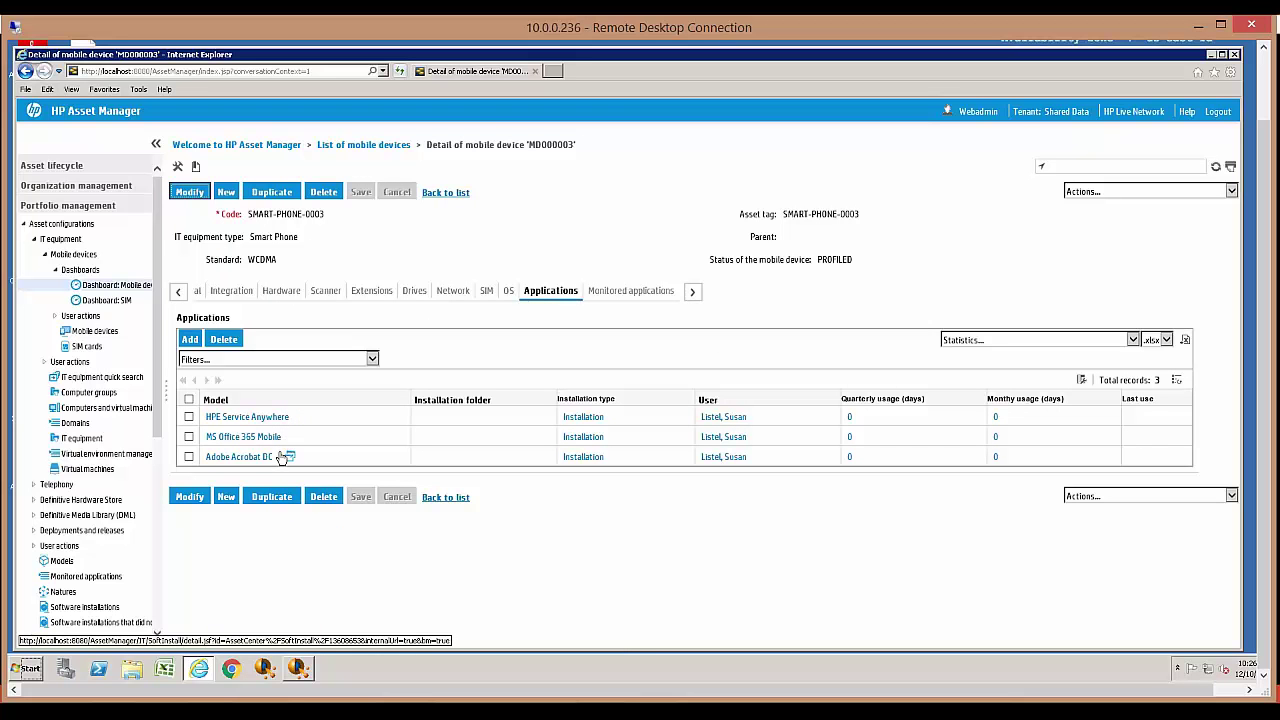
click(488, 292)
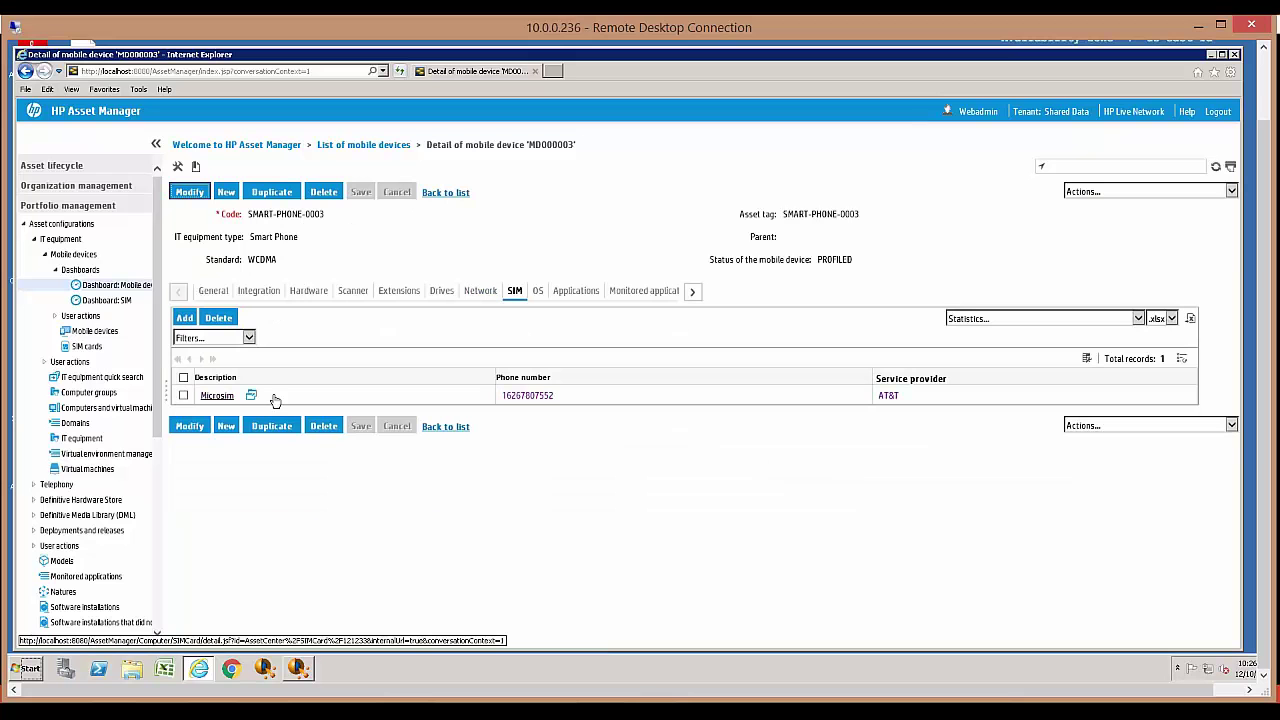
click(527, 396)
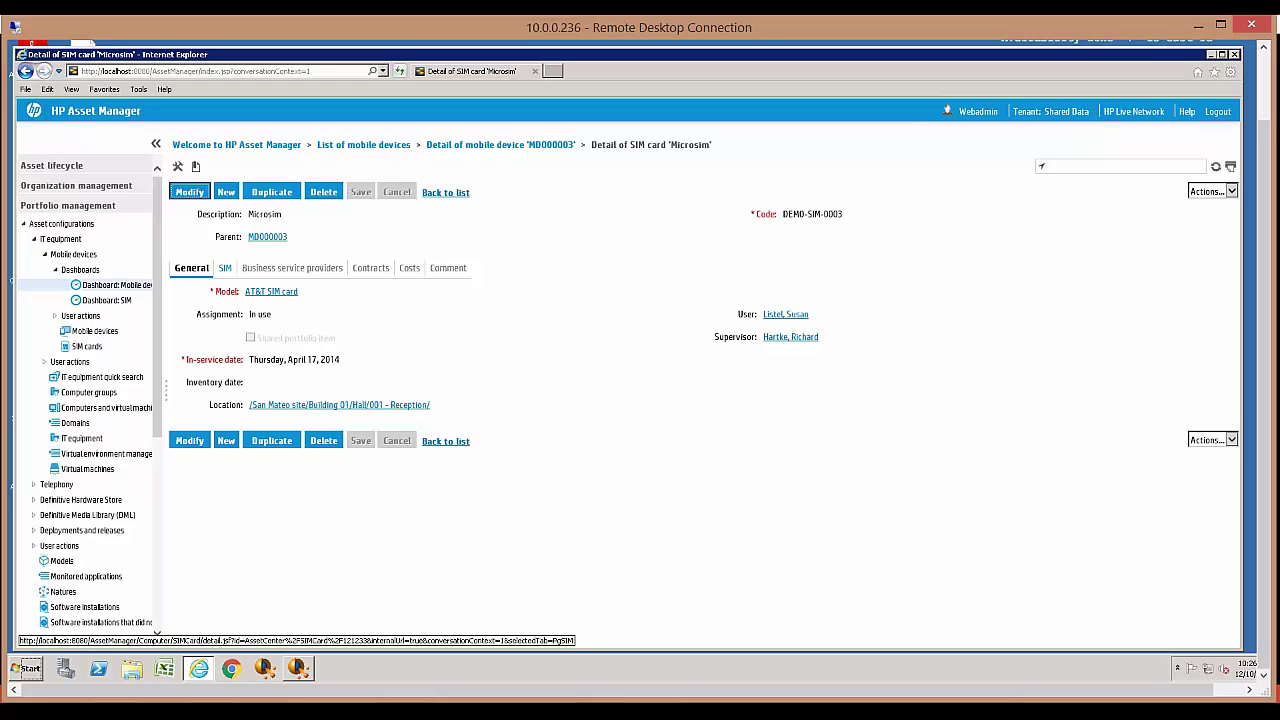
Review the Microsim card's SIM details, contracts and full list of costs.
click(225, 270)
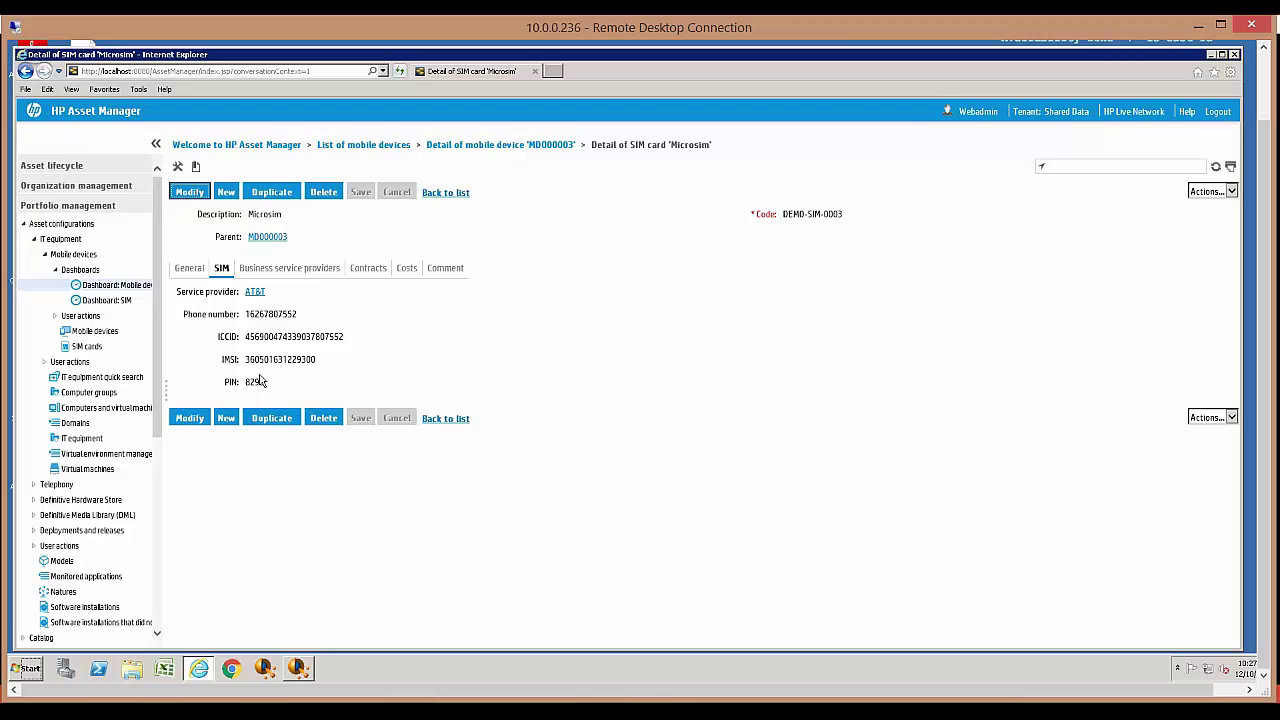
click(372, 272)
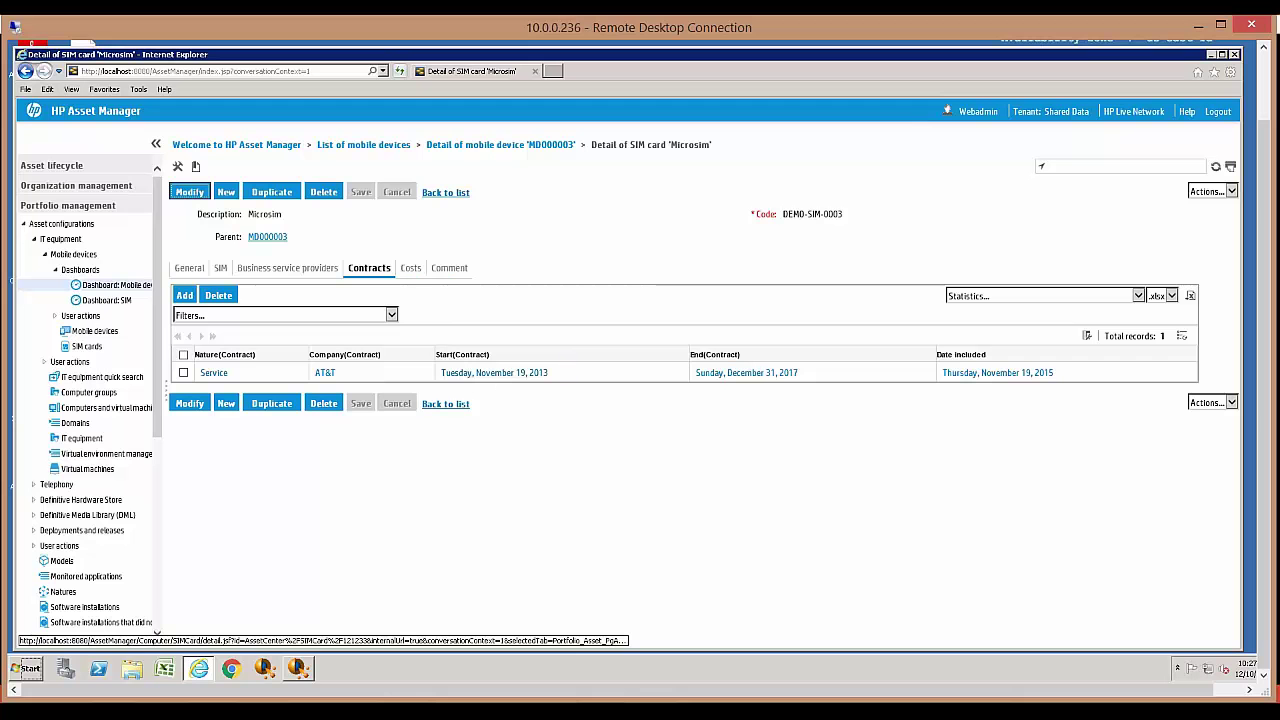
click(411, 270)
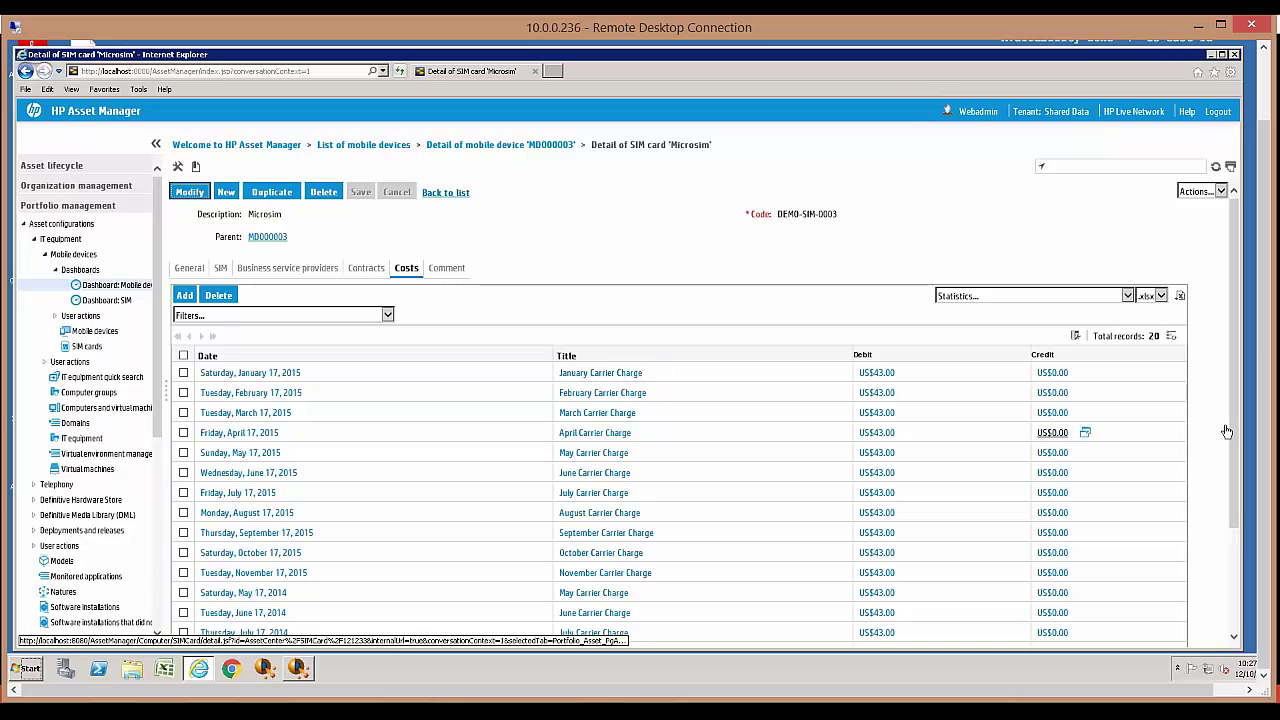
scroll(1234, 428, down, 3)
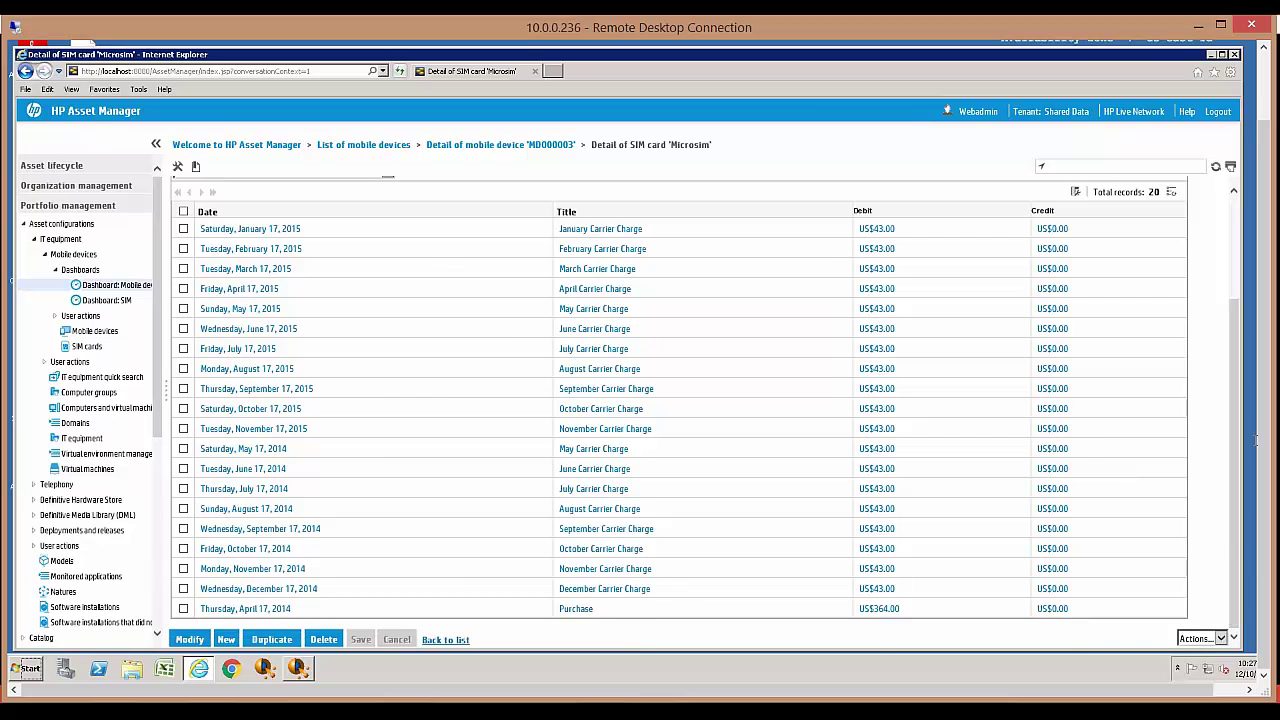
drag(1237, 438, 1242, 320)
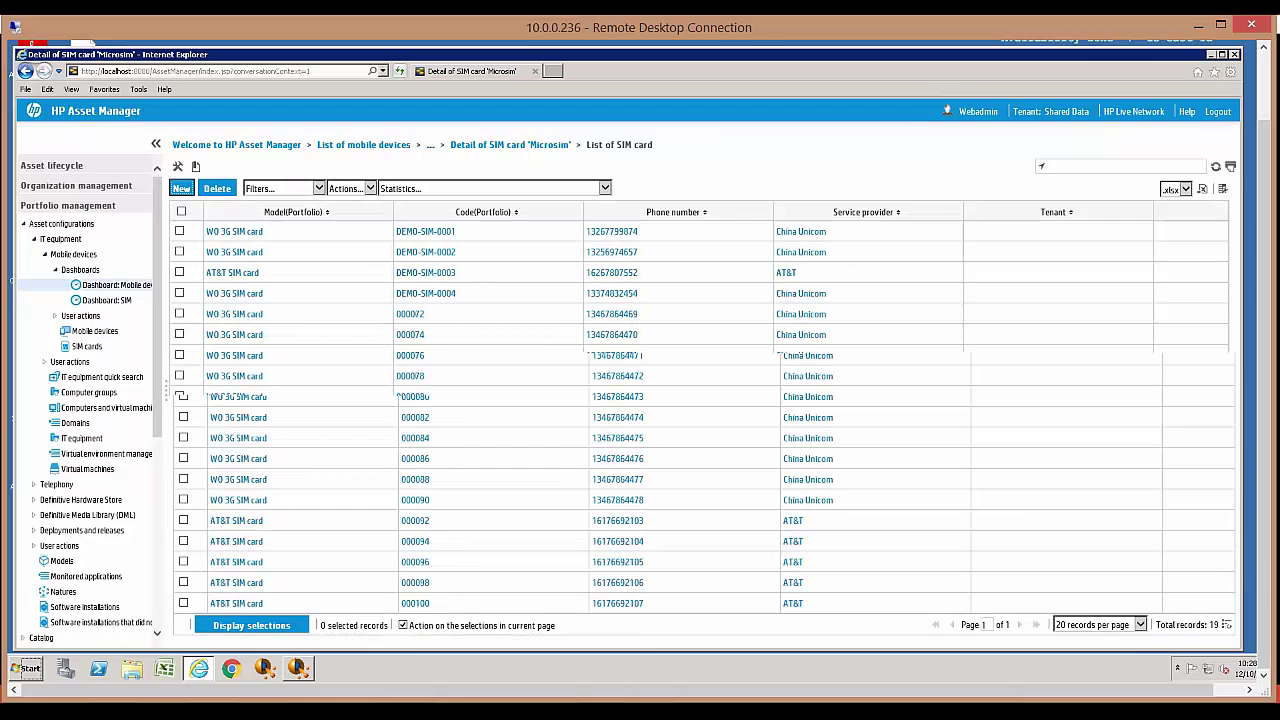
Review the statistics available for the list of SIM cards and for the list of mobile devices.
click(605, 188)
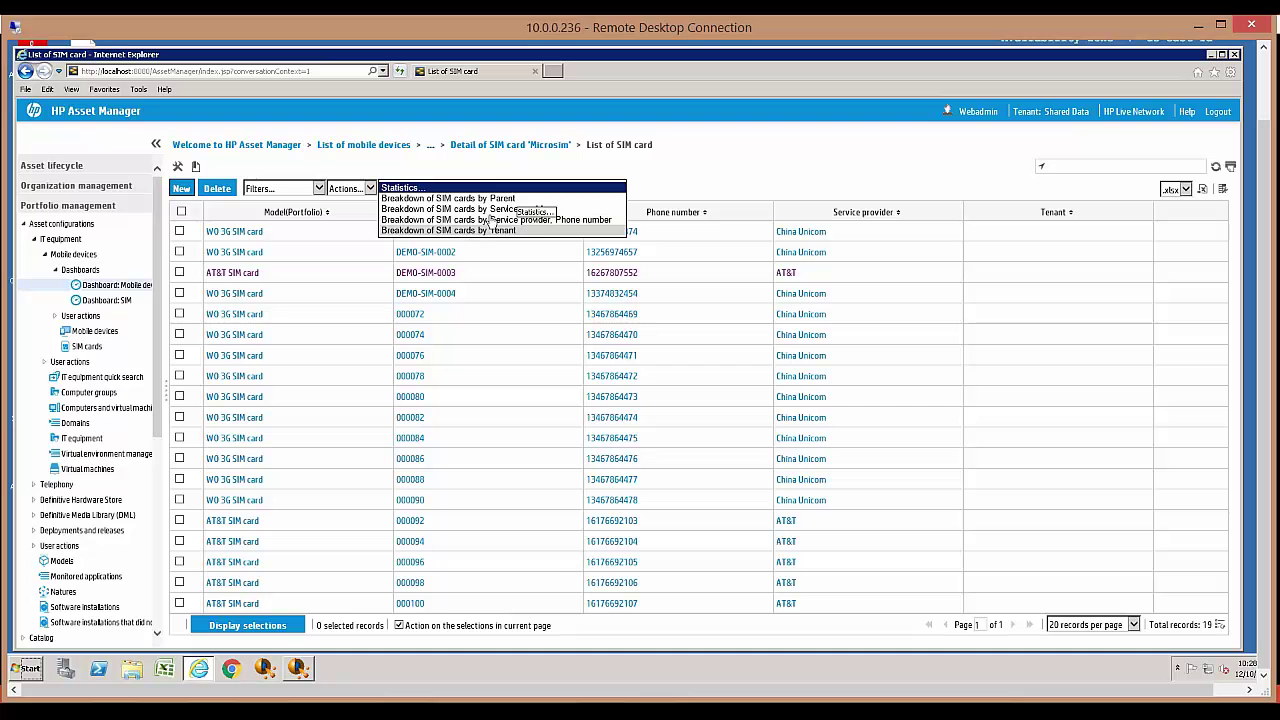
click(376, 147)
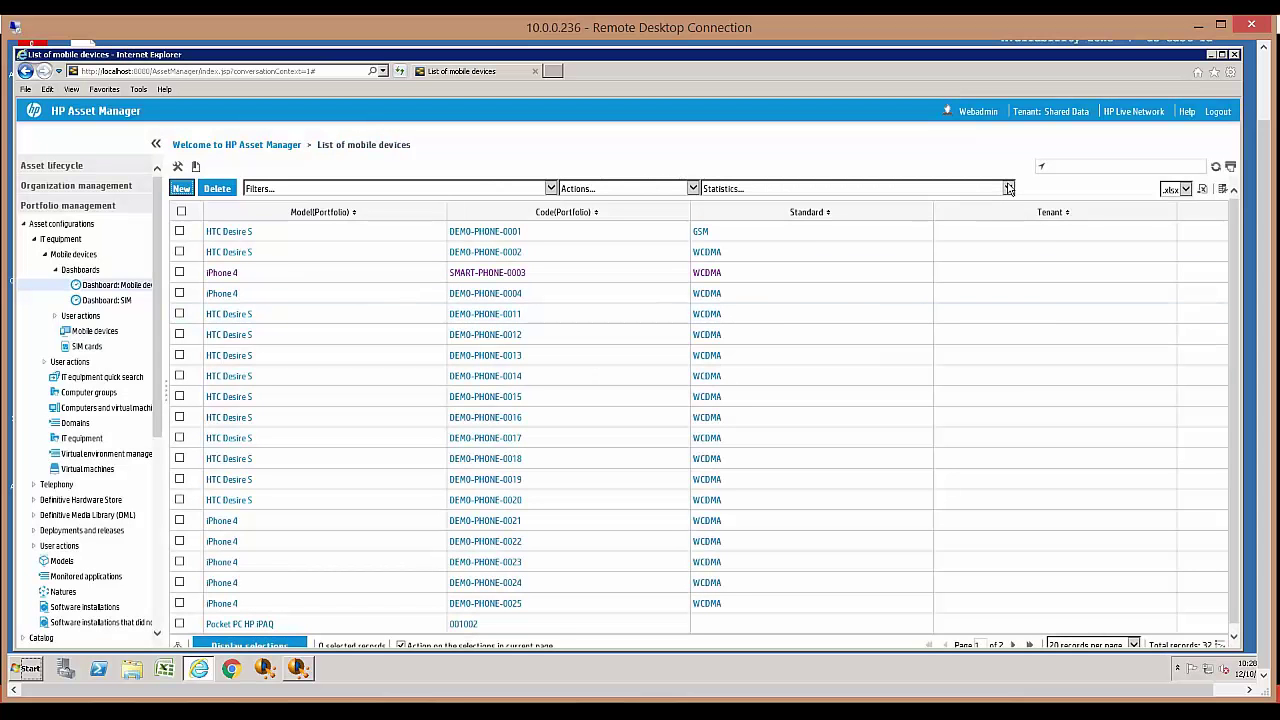
click(1009, 189)
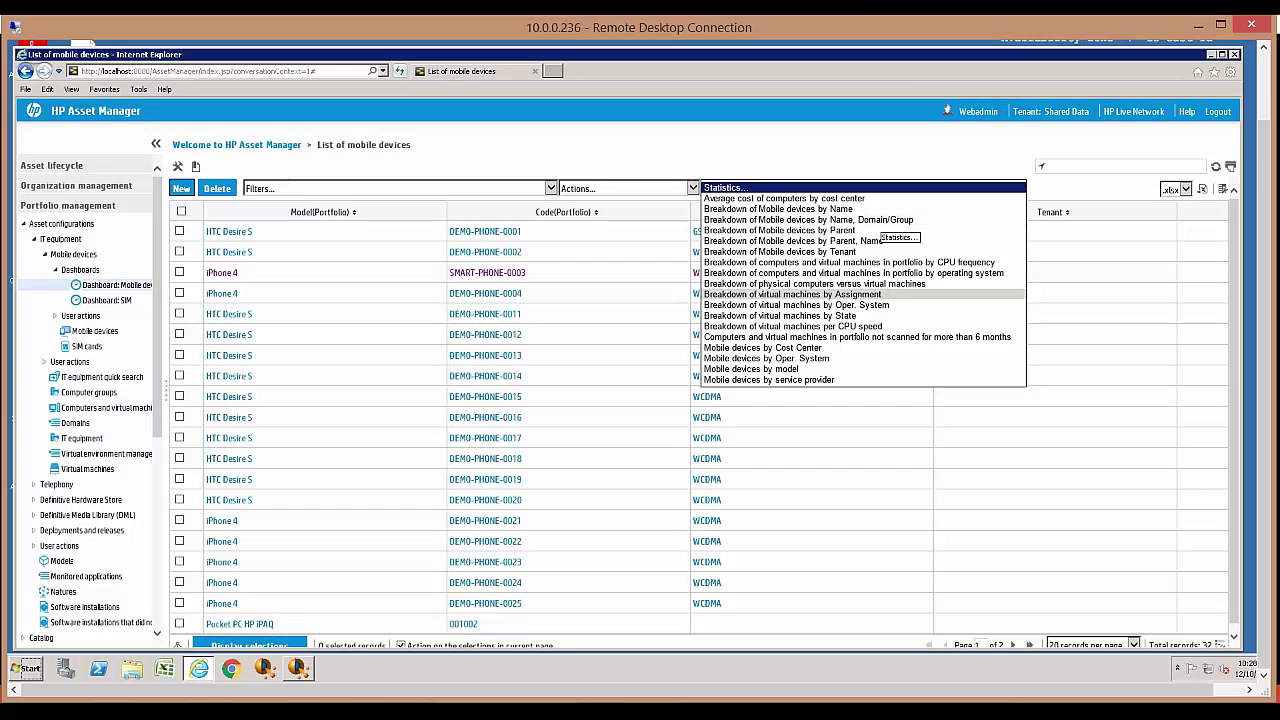
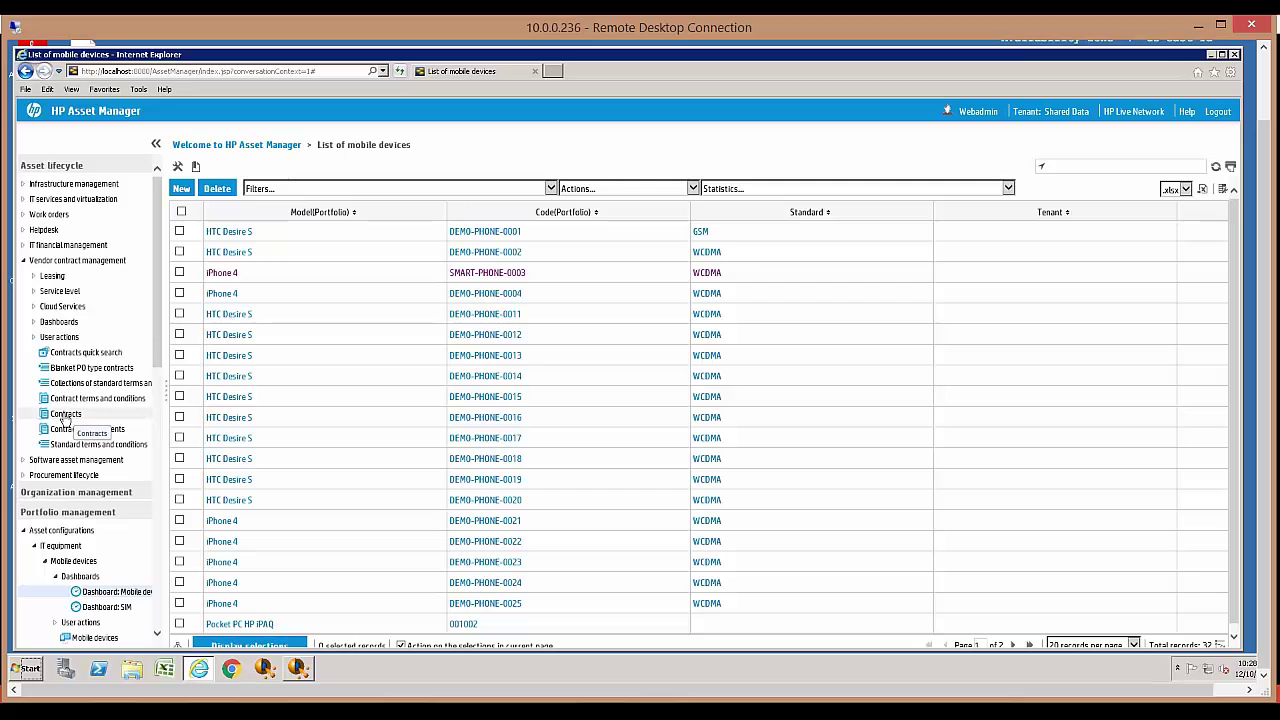
Open the AT&T Business Agreement contract under Vendor contract management and review its conditions, contacts, assets and documents.
click(64, 414)
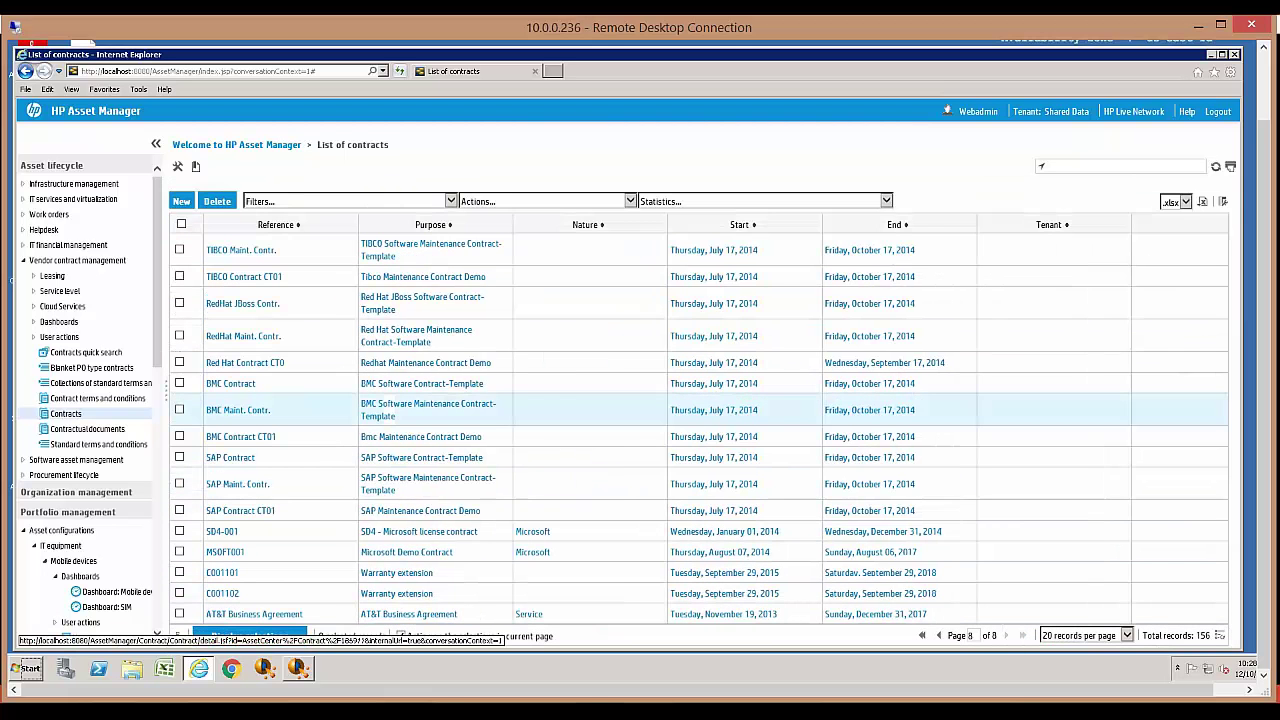
click(255, 614)
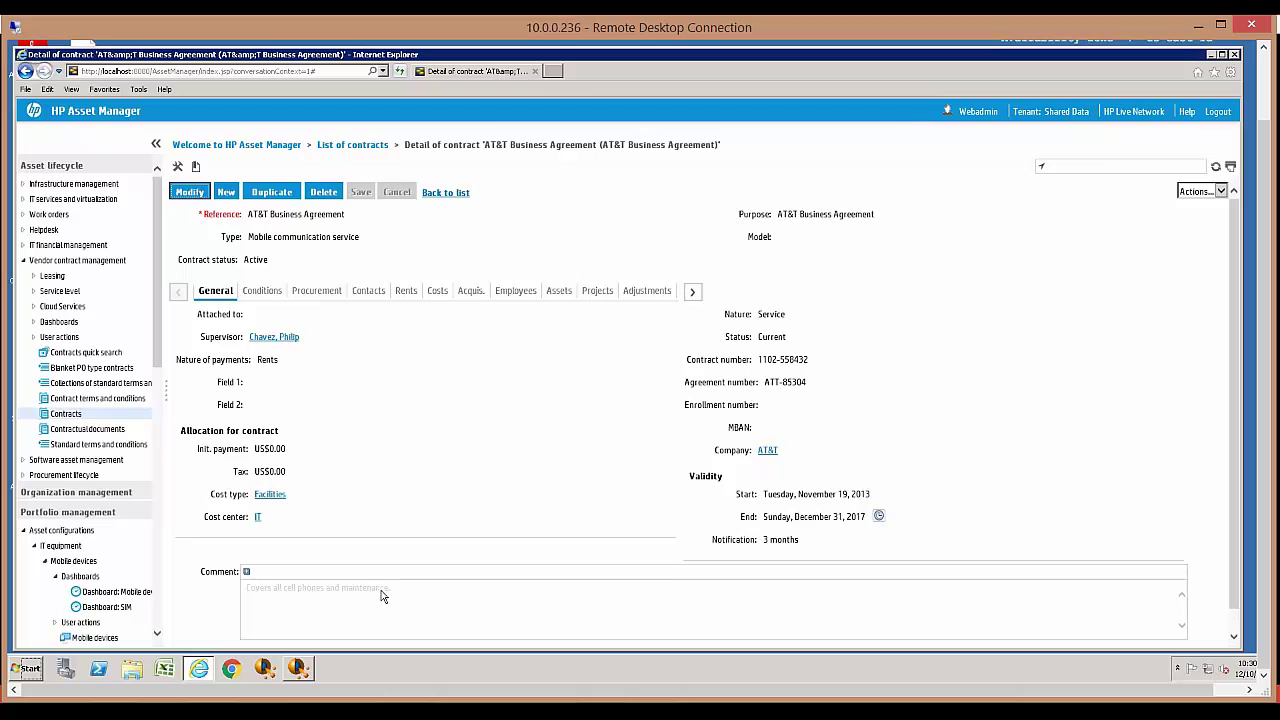
click(268, 292)
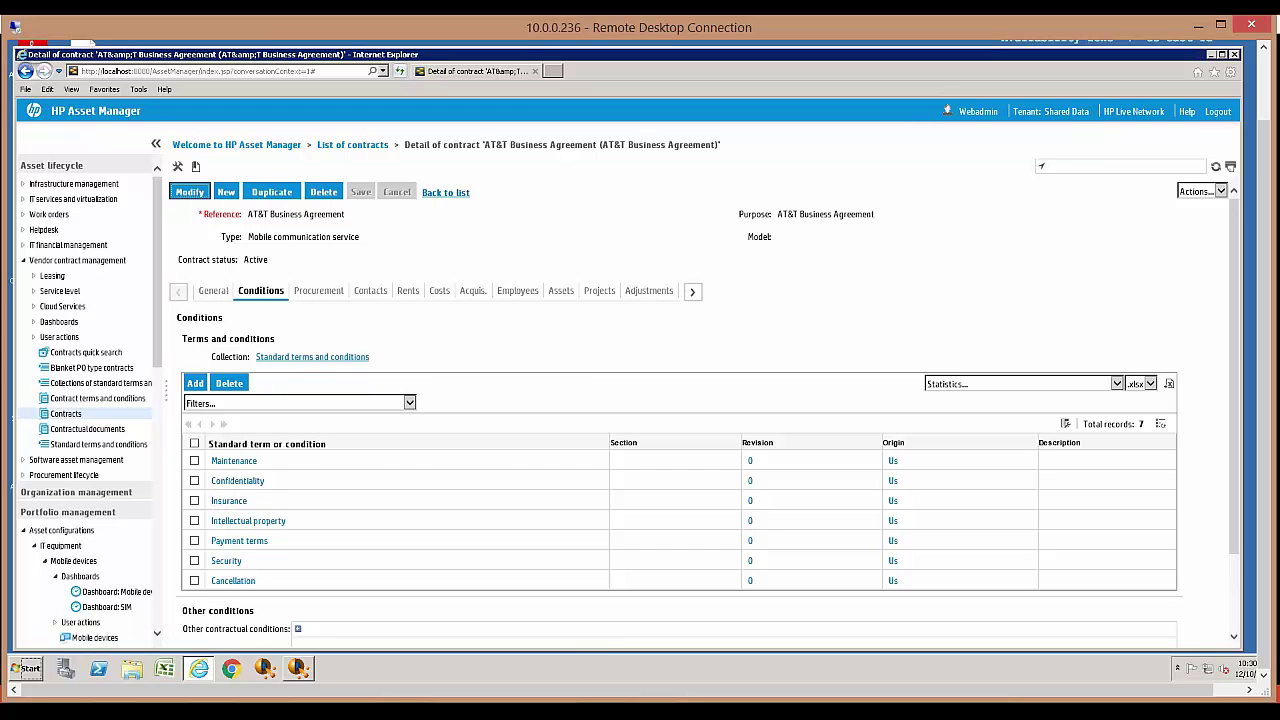
click(370, 291)
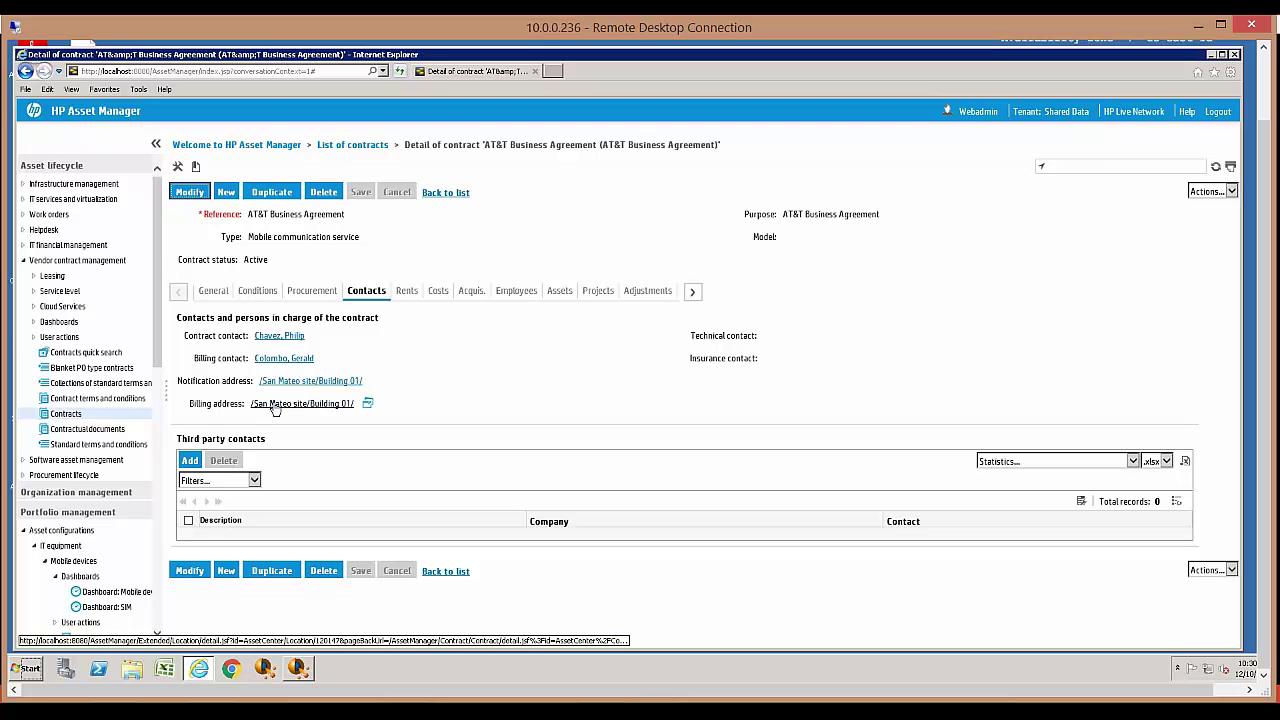
click(560, 291)
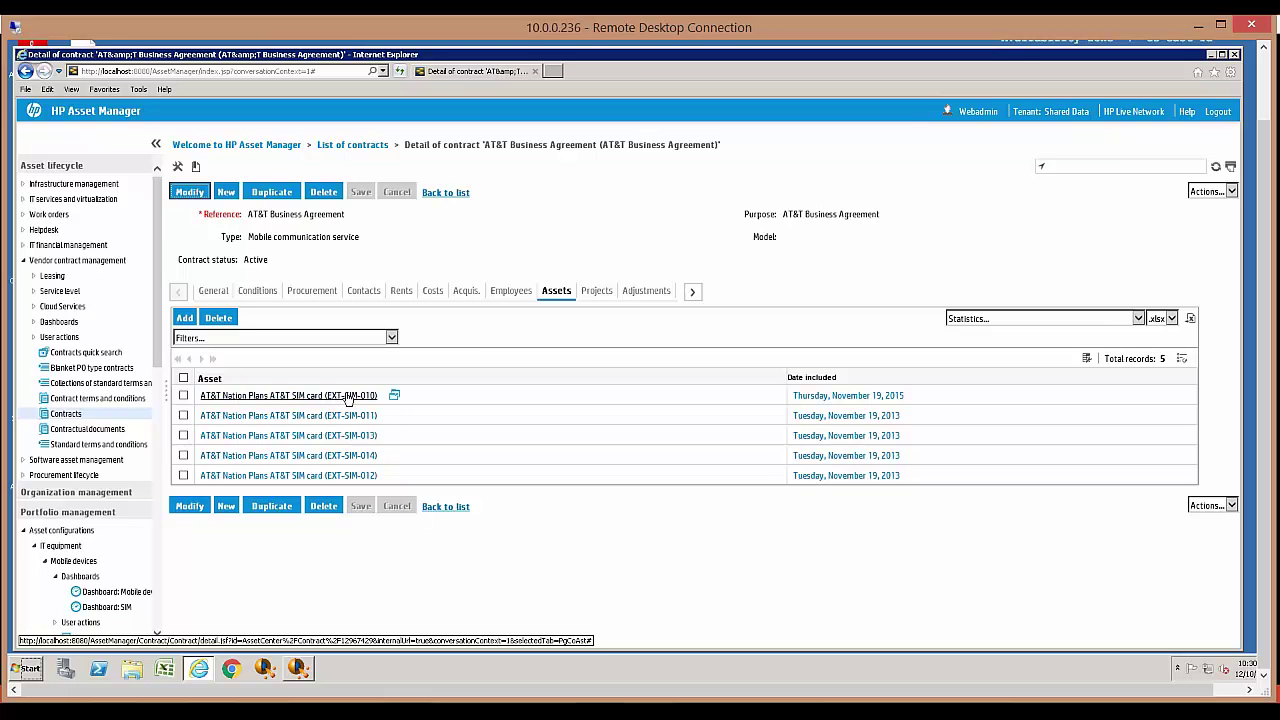
click(694, 291)
click(697, 291)
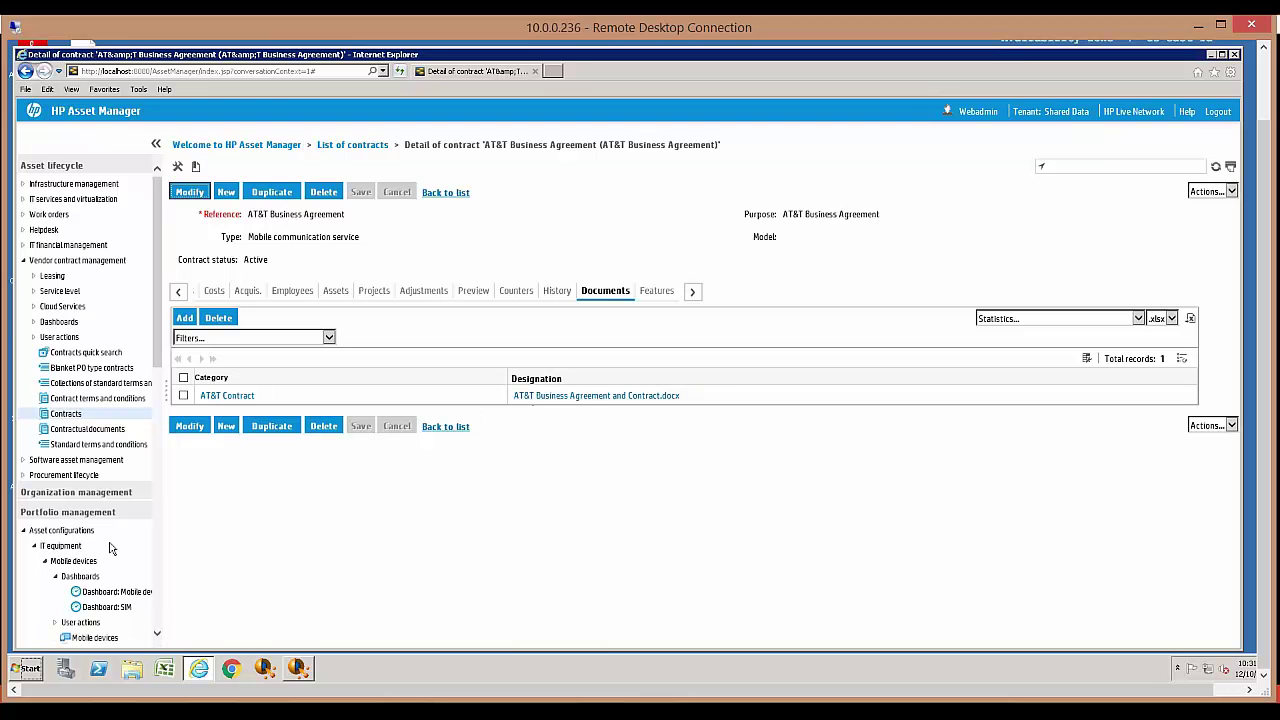
Open the "Cell phones for new datacenter" purchase request under Procurement lifecycle, Requests, and review its composition and allocation.
click(24, 476)
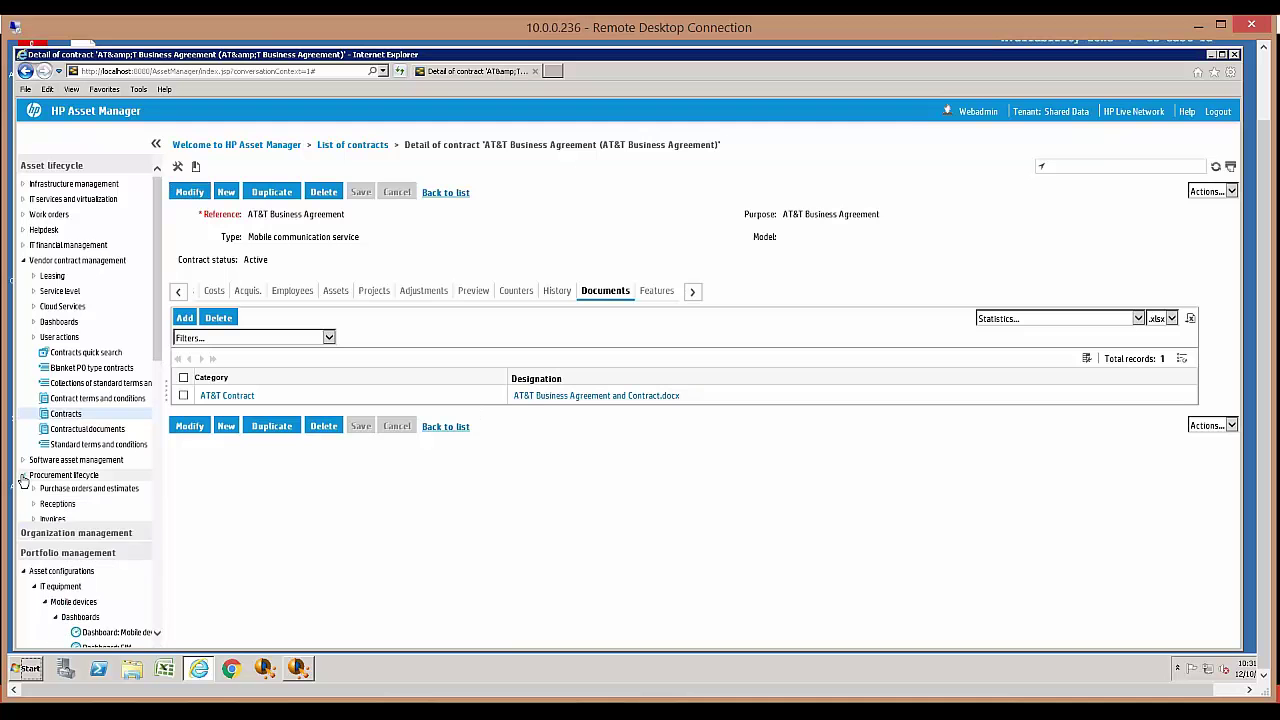
click(33, 491)
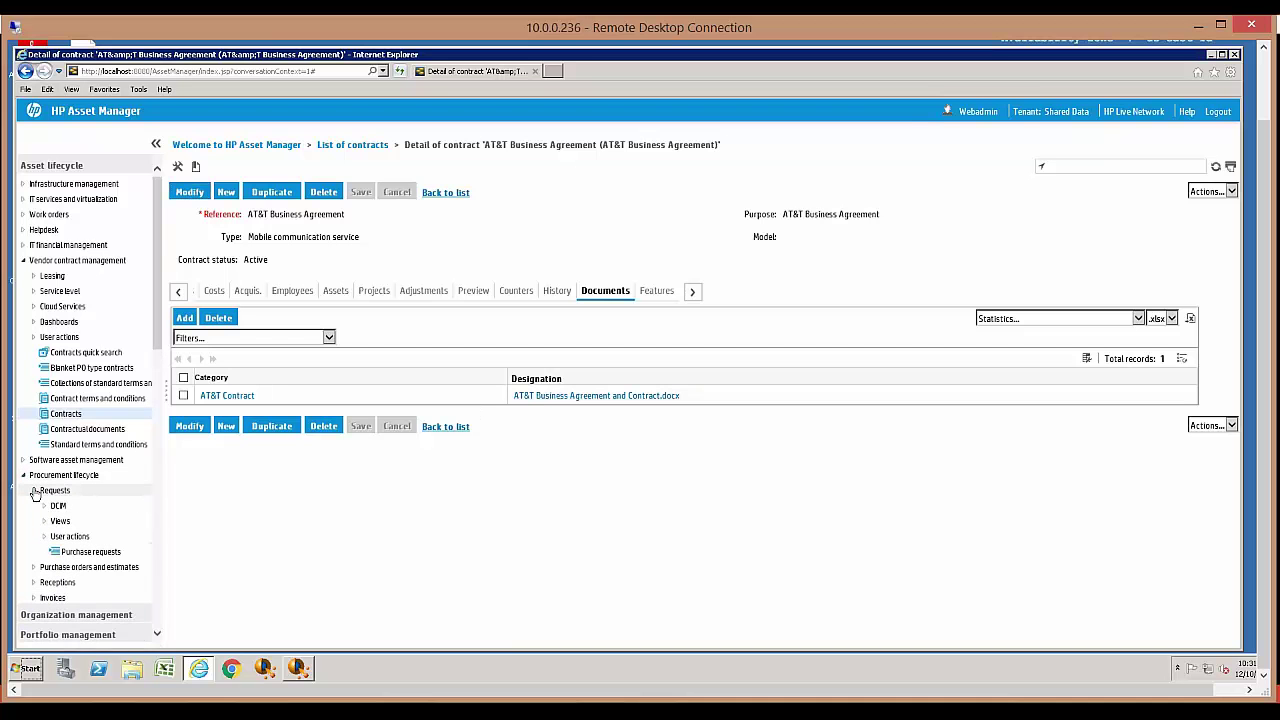
click(82, 552)
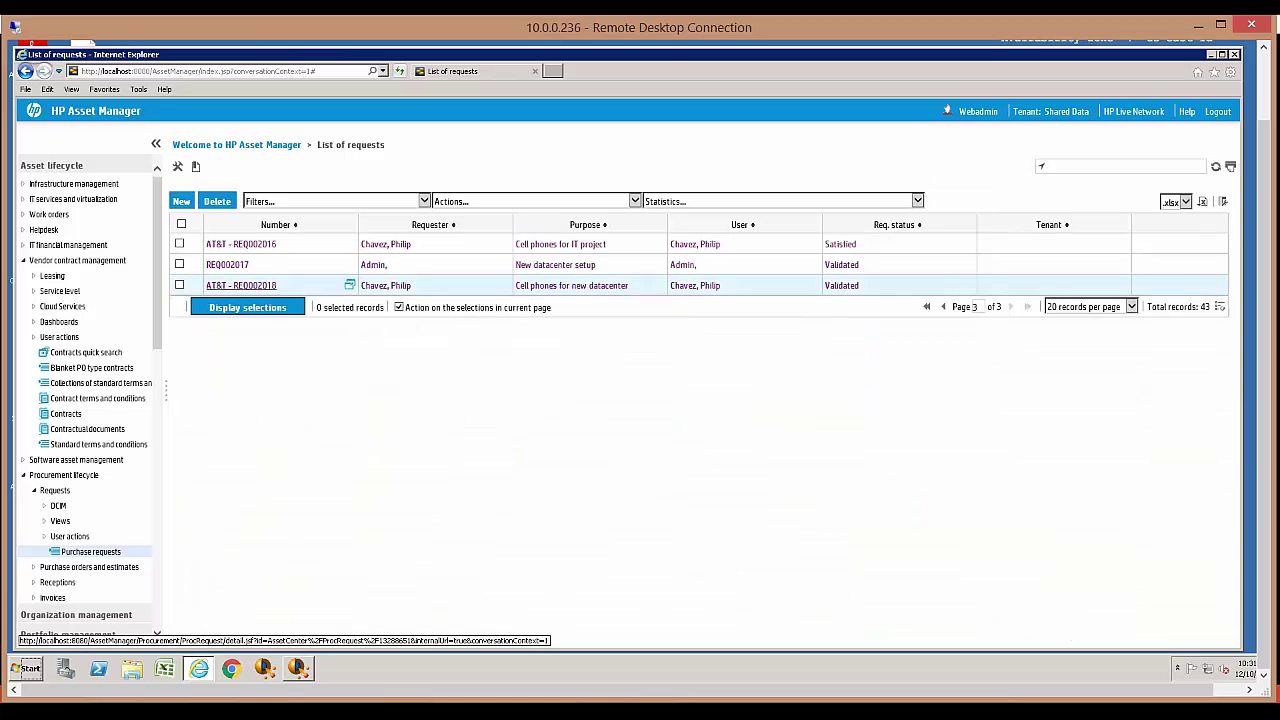
click(241, 285)
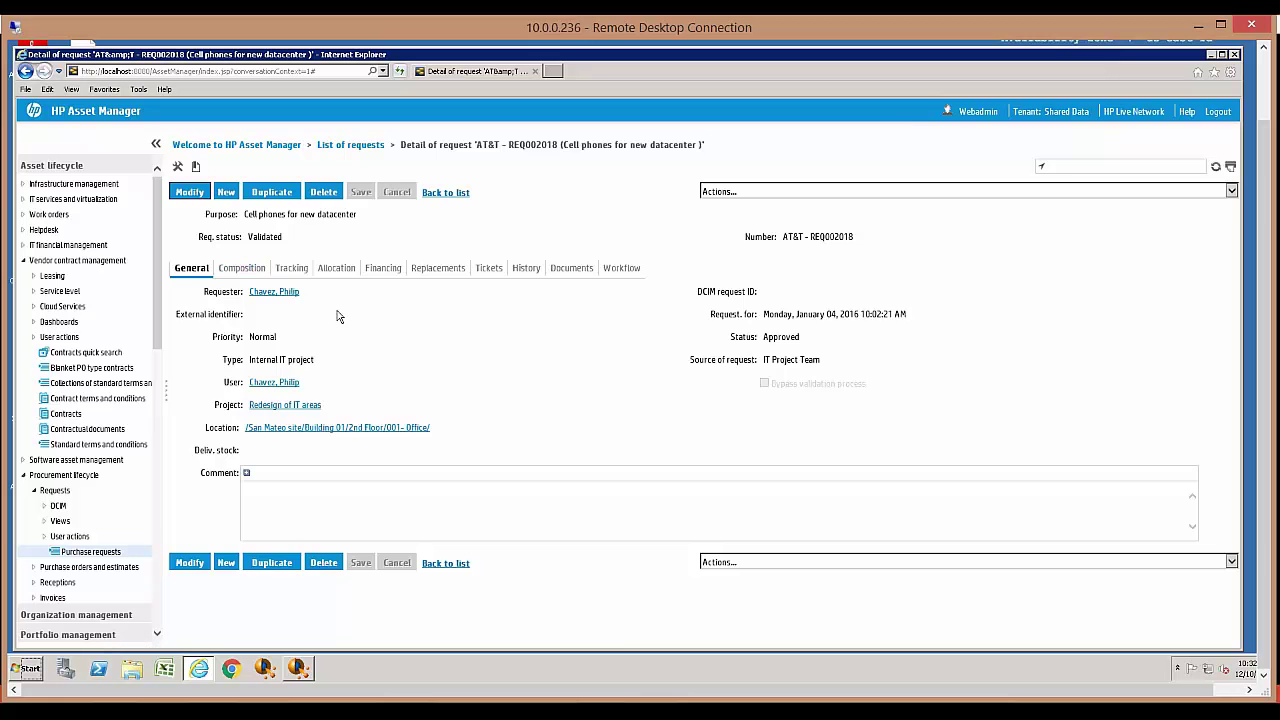
click(243, 269)
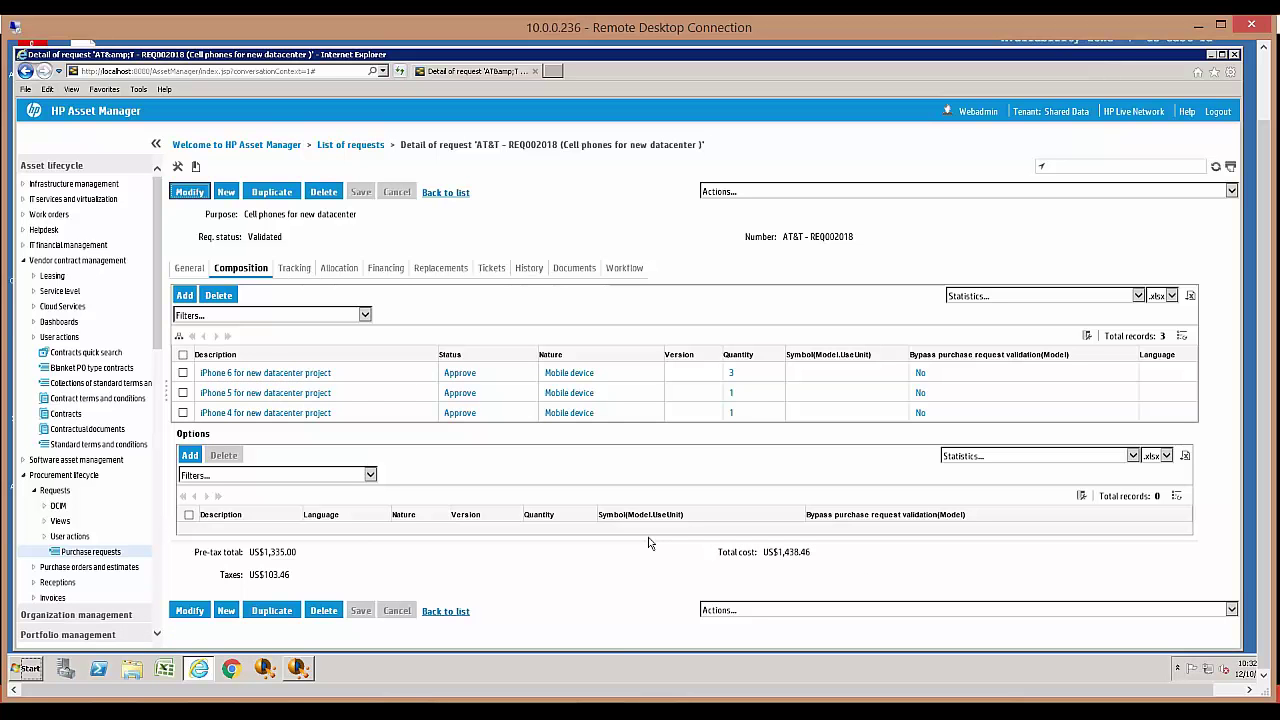
click(340, 271)
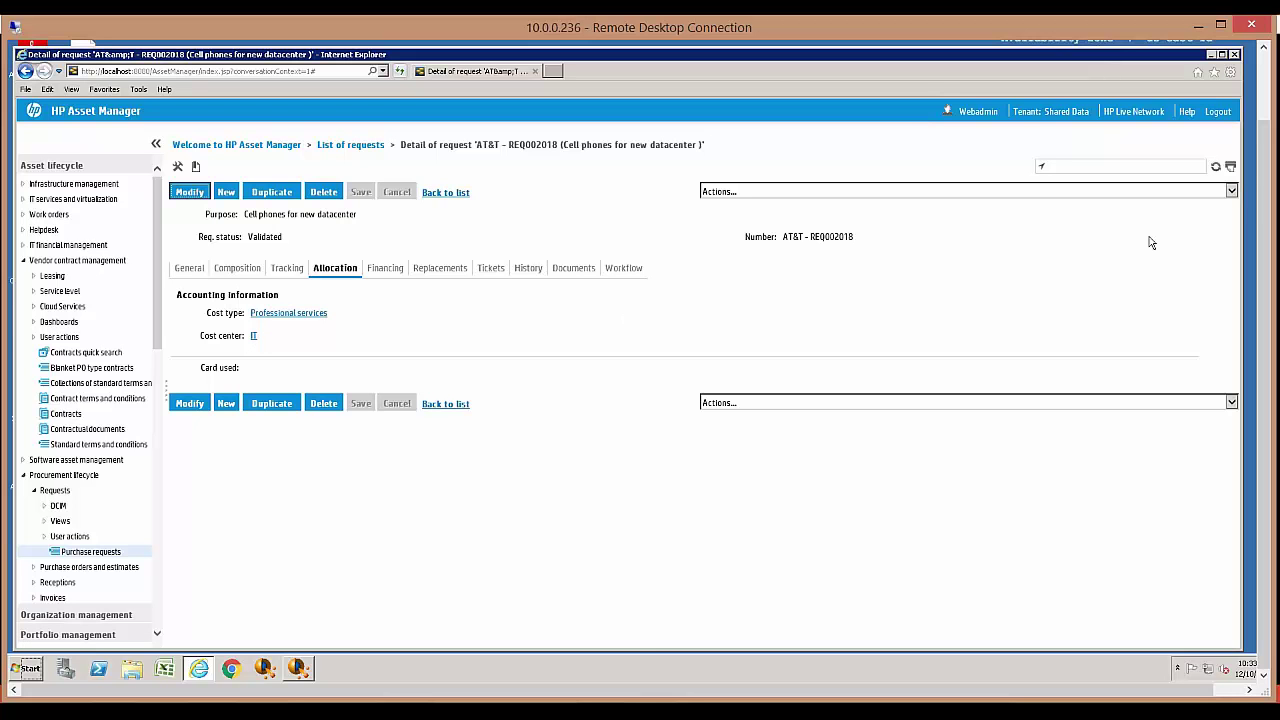
Start the Reserve in the stock wizard for the request with the operation Reserve articles for the request.
click(1232, 192)
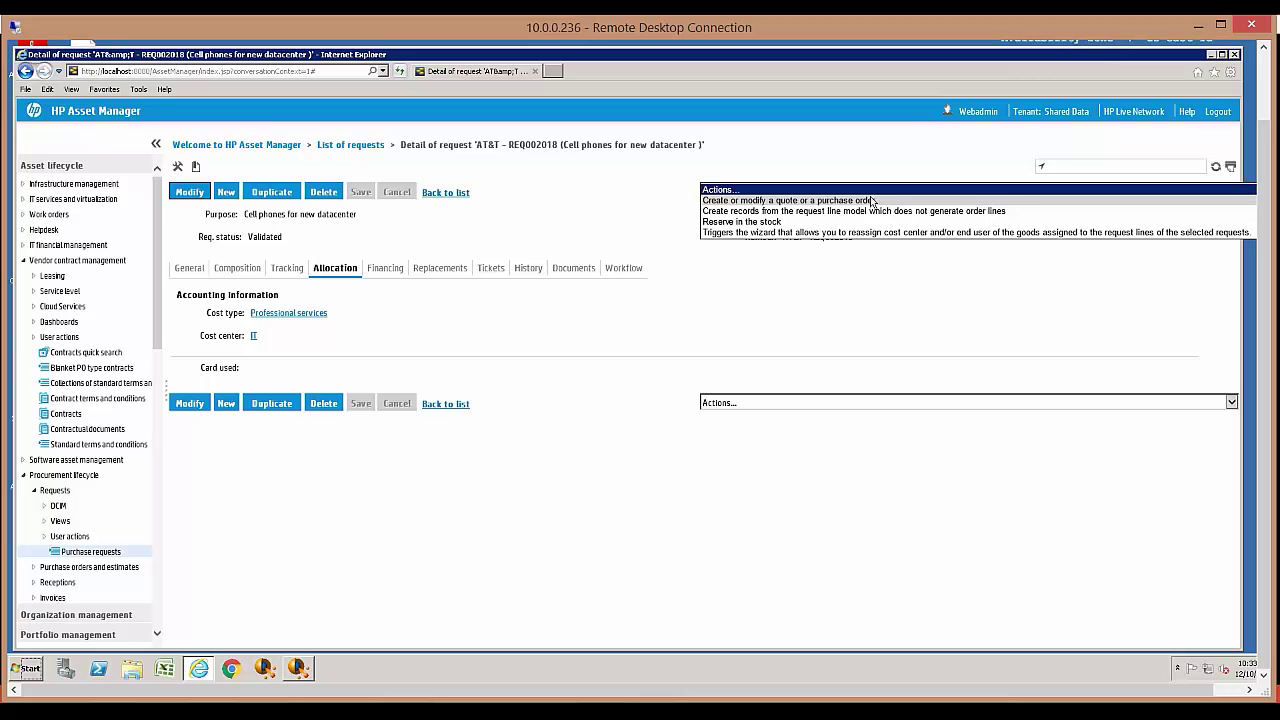
click(760, 222)
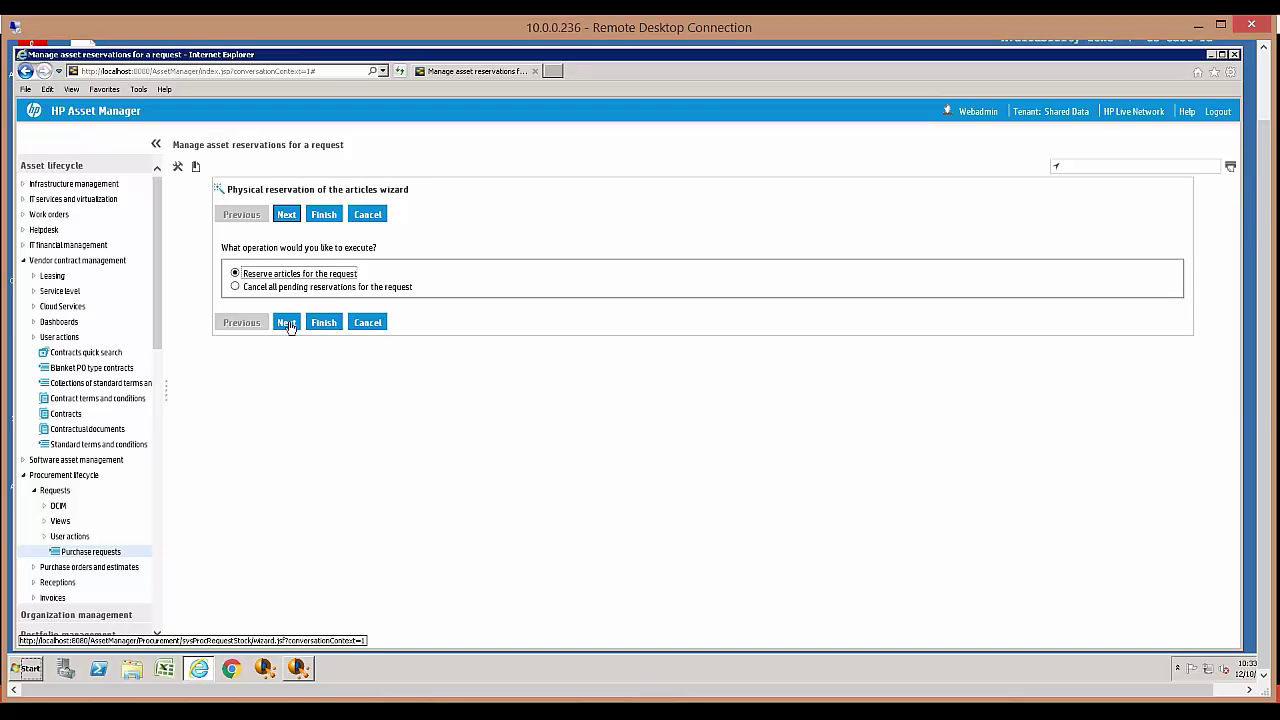
click(287, 323)
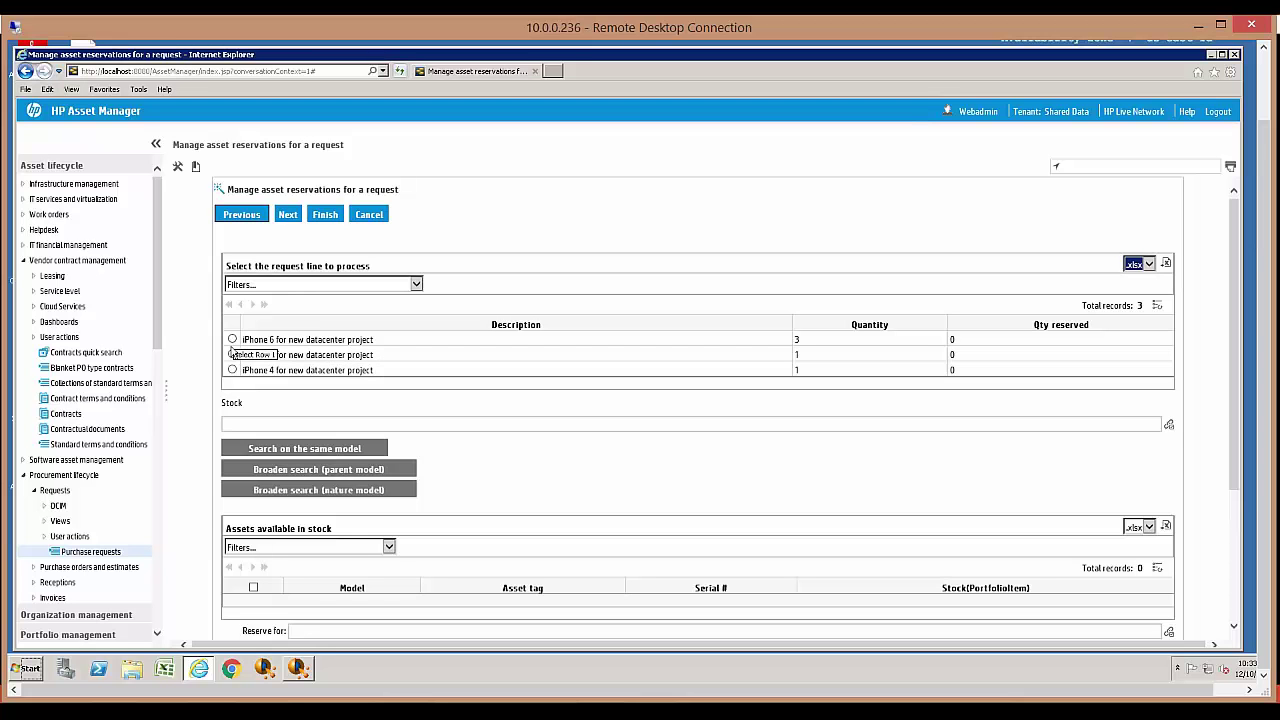
Search the I.S. reserve stock for assets of the same model as the iPhone 6 request line.
click(233, 340)
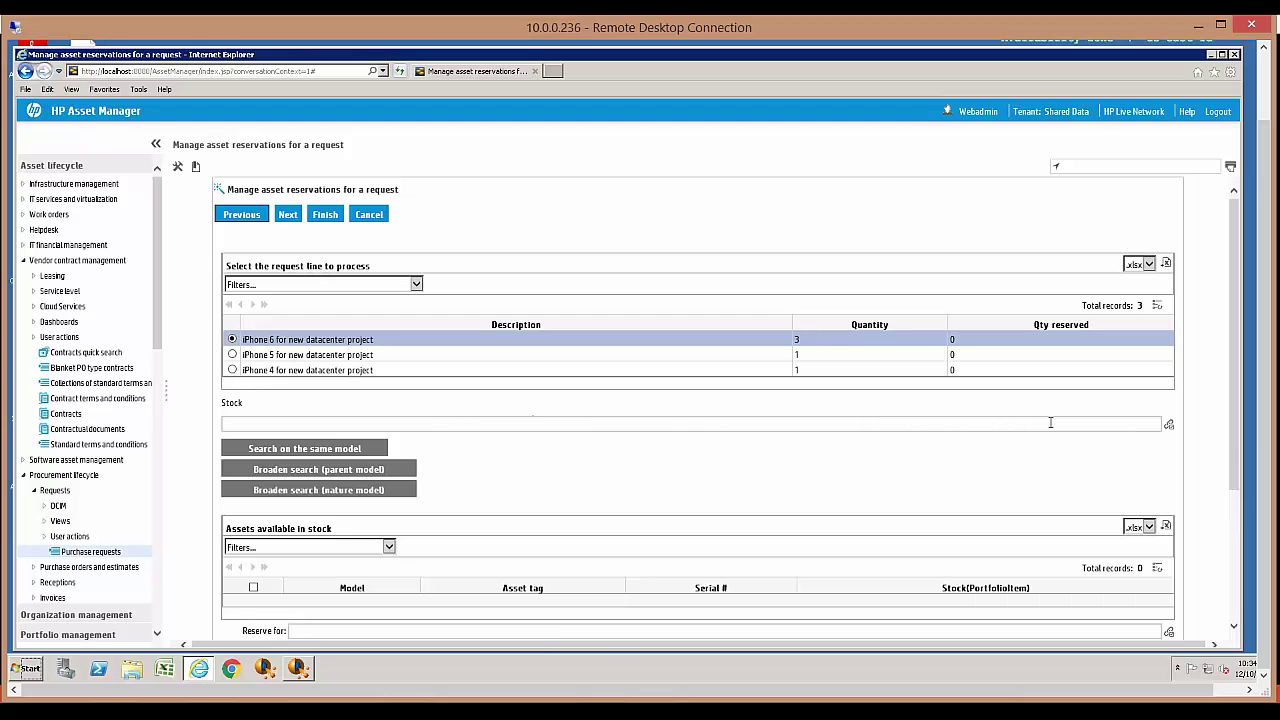
click(1169, 427)
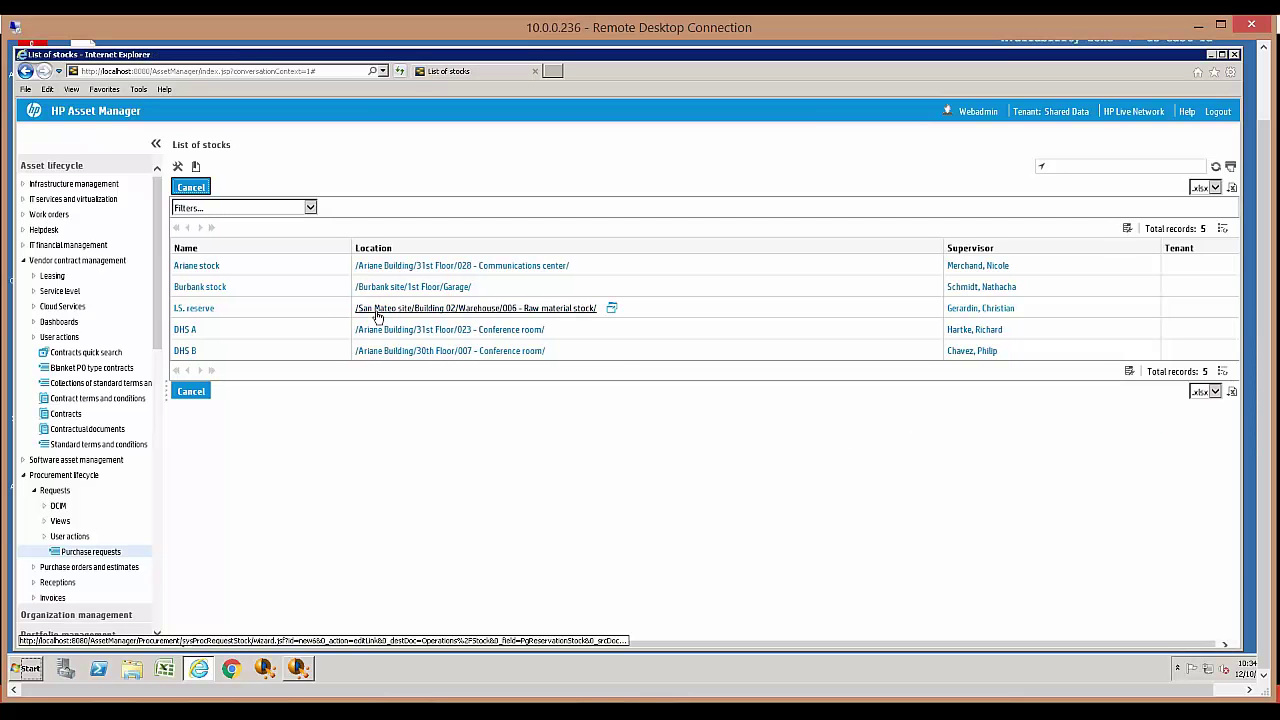
click(194, 310)
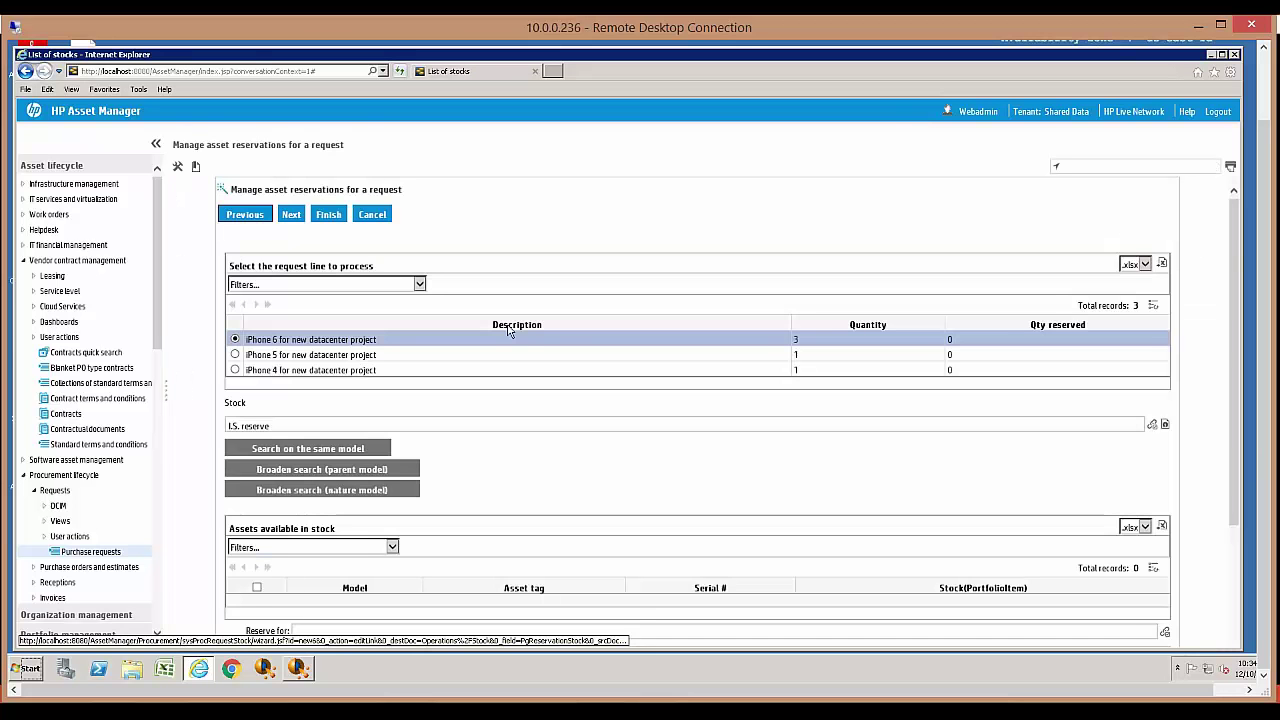
click(292, 452)
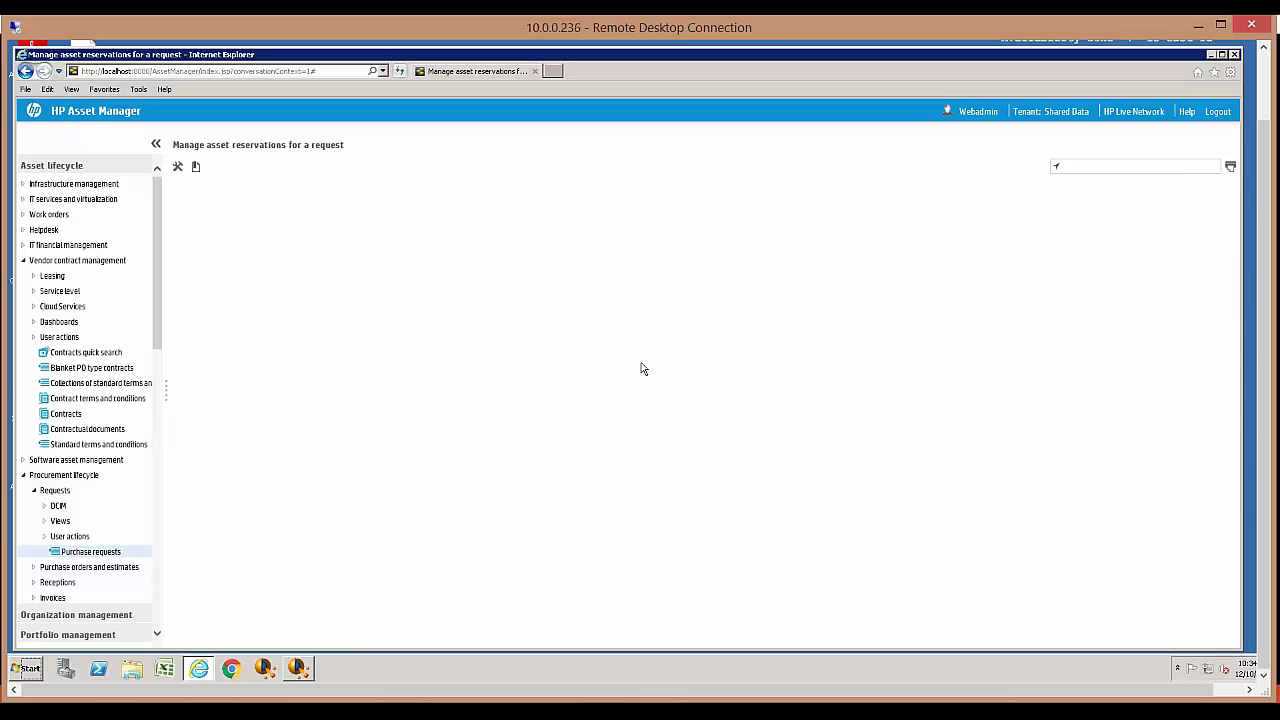
Select both available iPhone 6 assets, tags 003376 and 003377, for the reservation.
scroll(643, 369, down, 3)
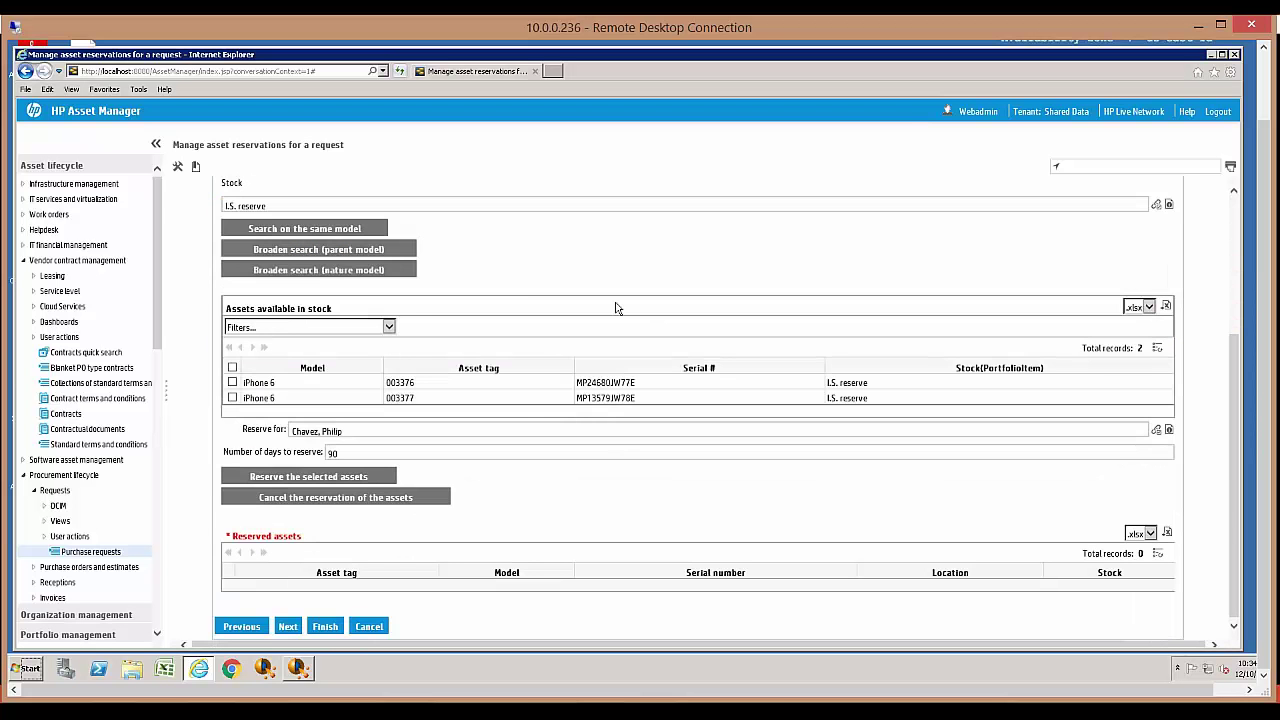
click(232, 382)
click(232, 398)
click(279, 454)
Search for "portfolio" and open the Portfolio items list, exiting the reservation wizard.
click(1070, 167)
text(port)
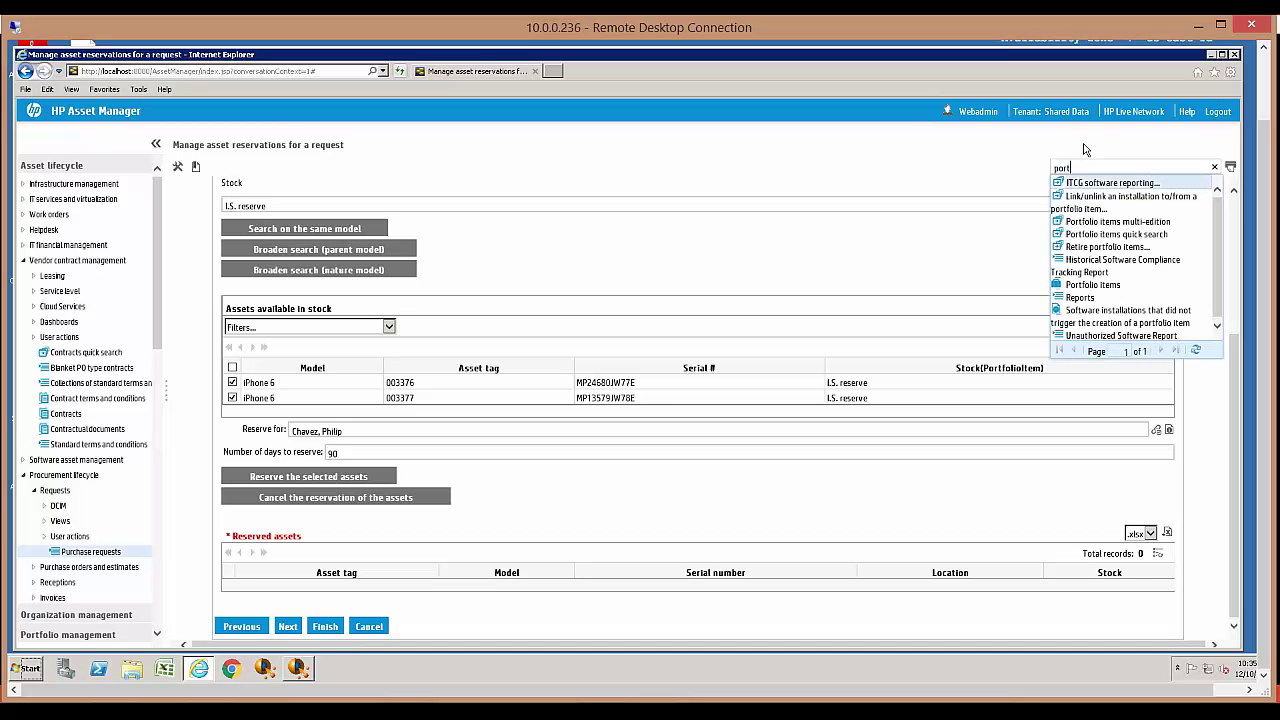
text(folio)
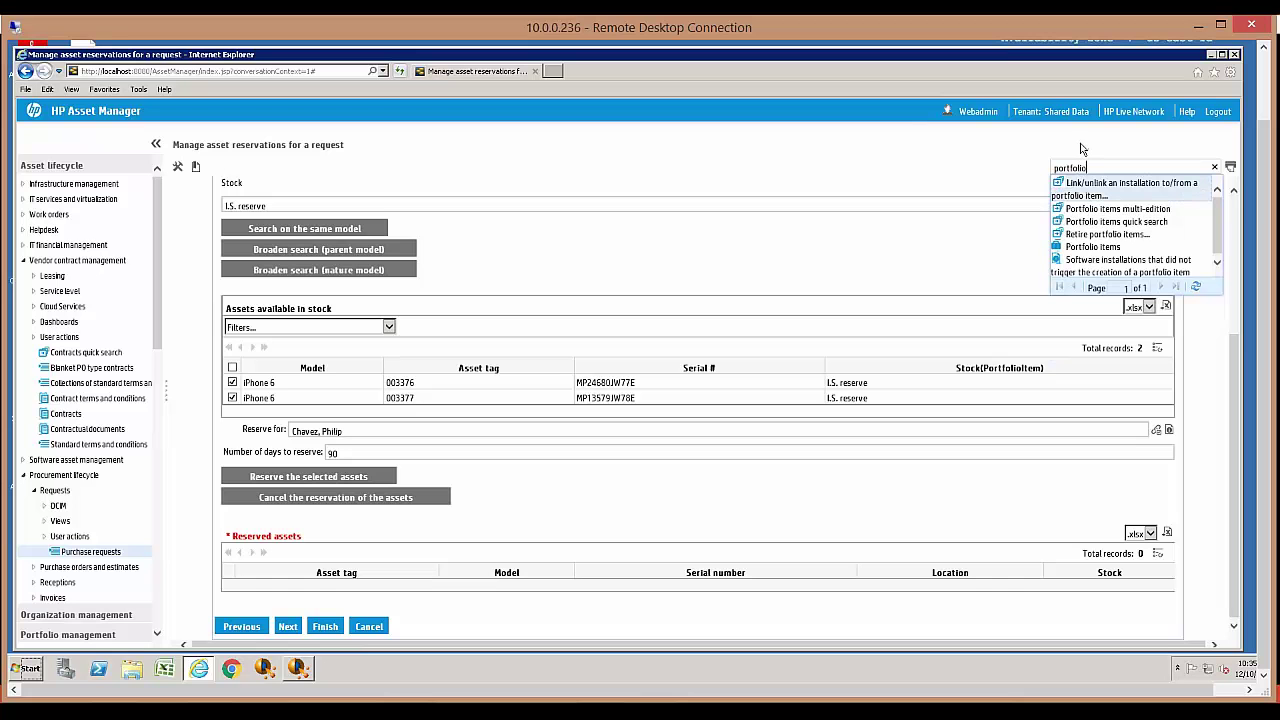
click(1086, 248)
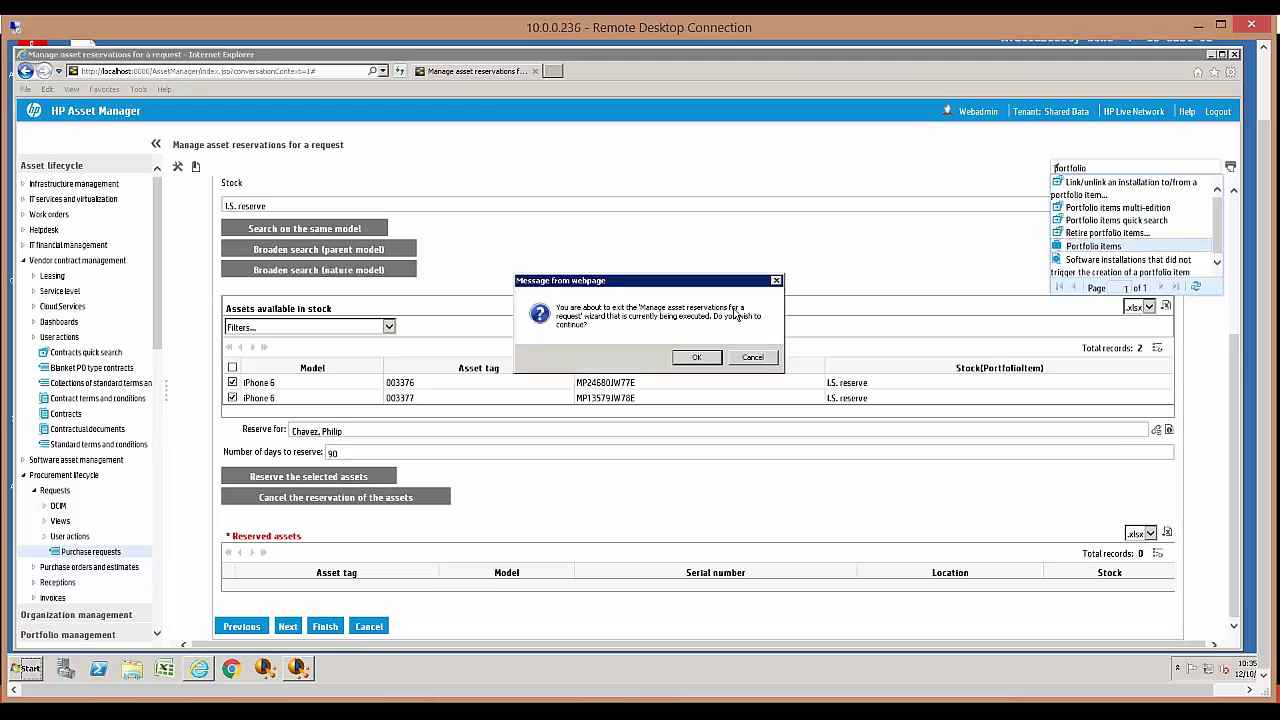
click(697, 358)
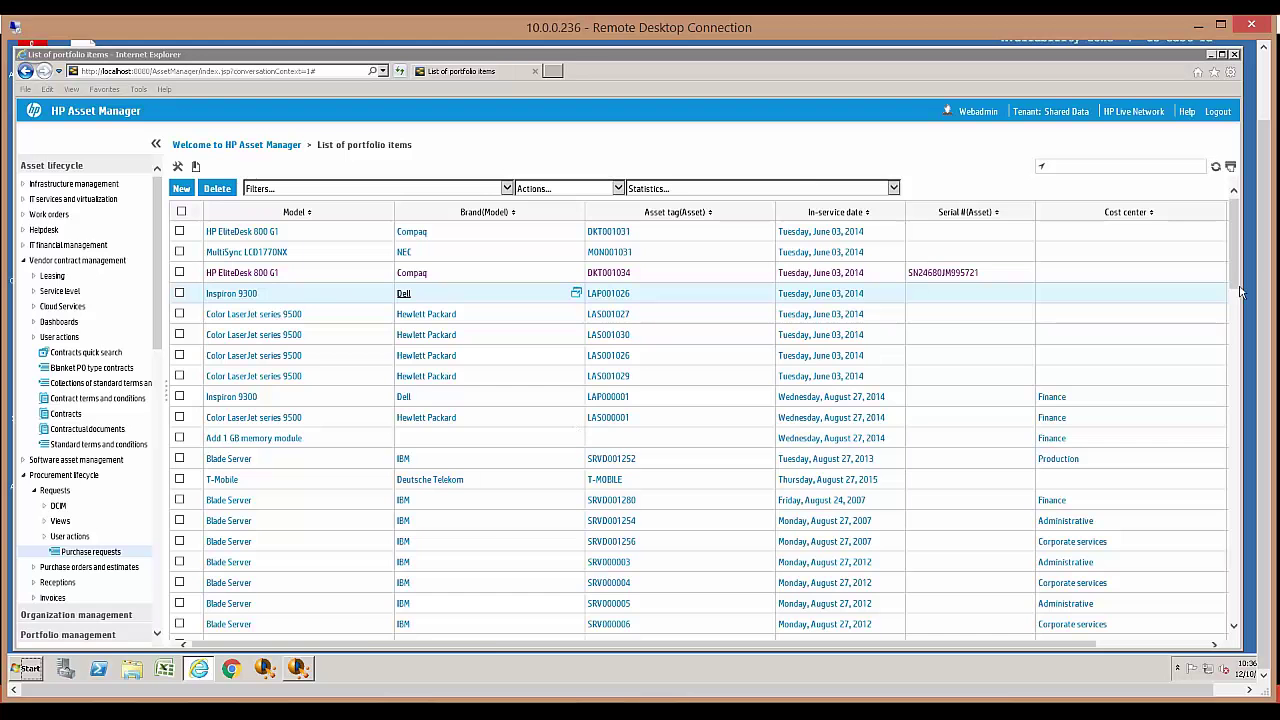
Open the column configuration for the portfolio items list and move the Cost center column directly above In-service date.
drag(1236, 283, 1235, 200)
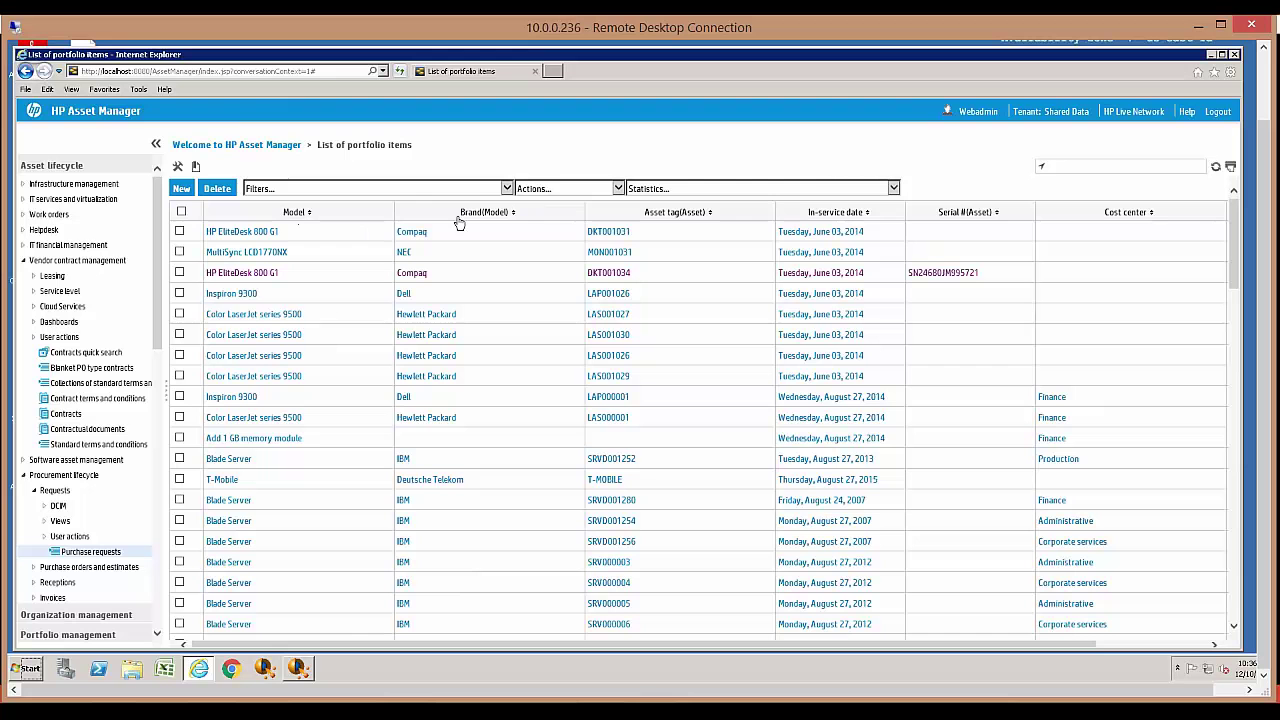
right_click(542, 211)
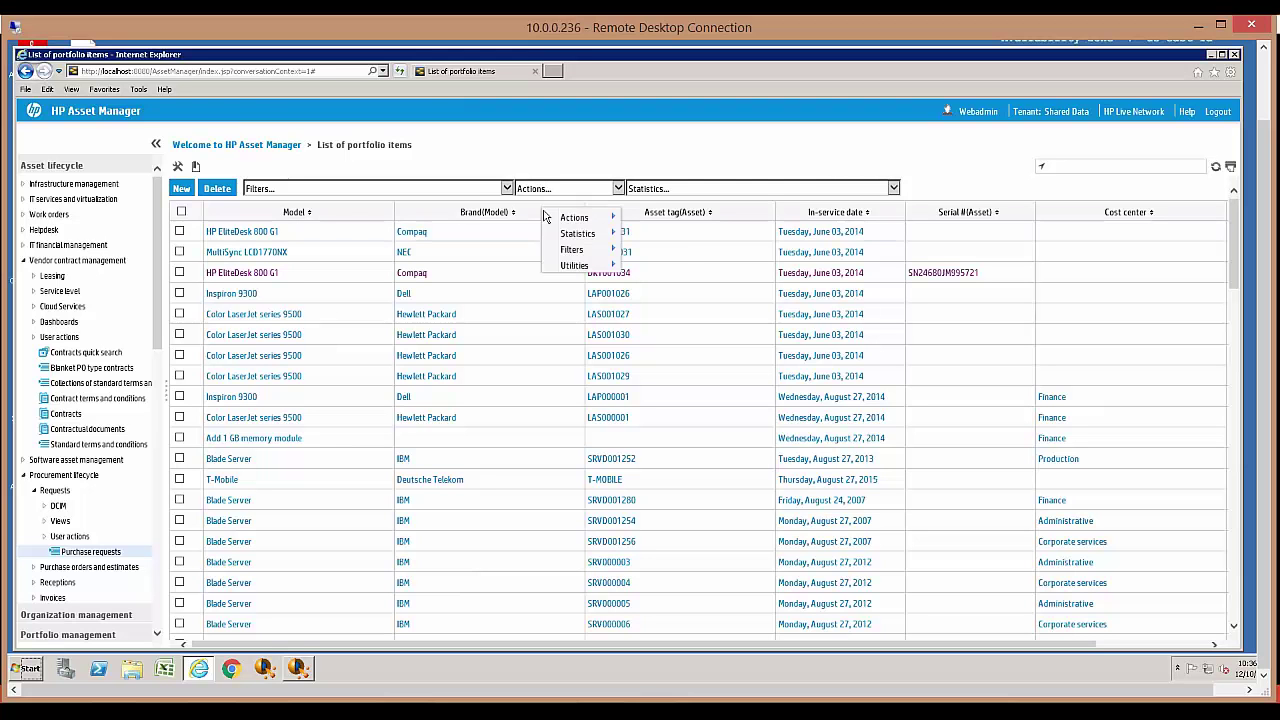
mouse_move(583, 268)
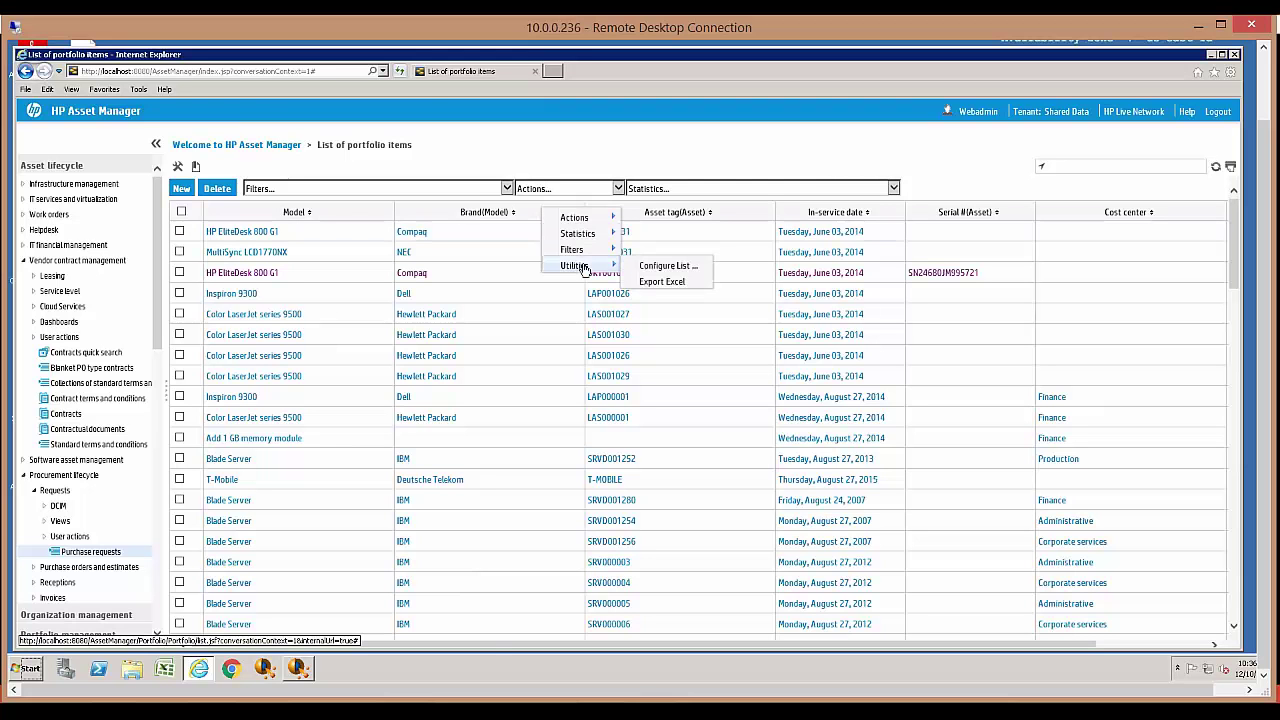
click(665, 267)
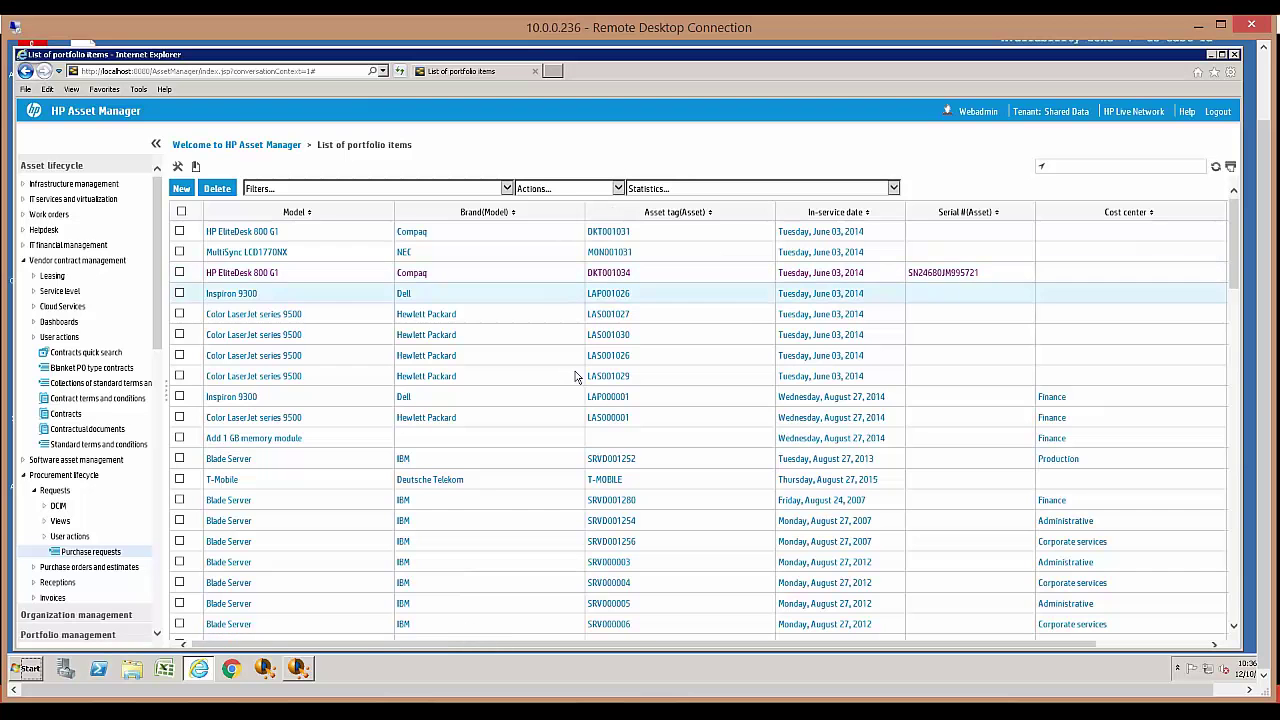
click(576, 251)
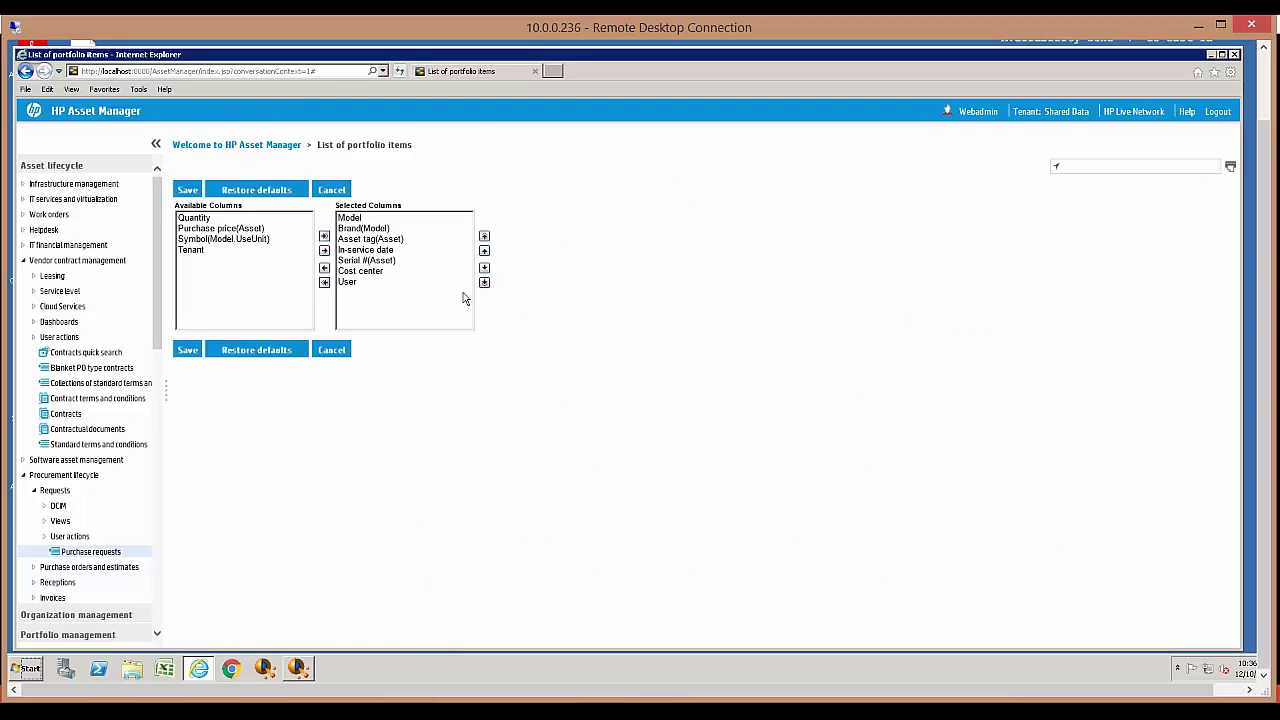
click(358, 273)
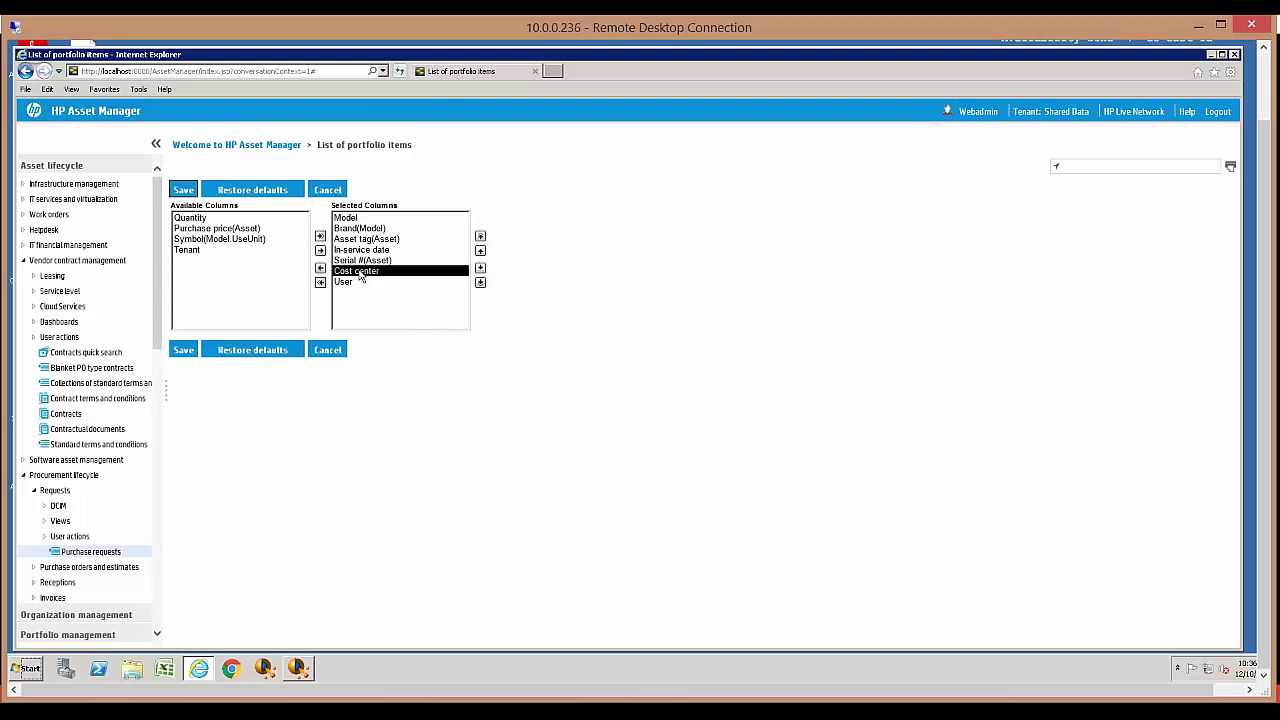
click(481, 251)
click(481, 251)
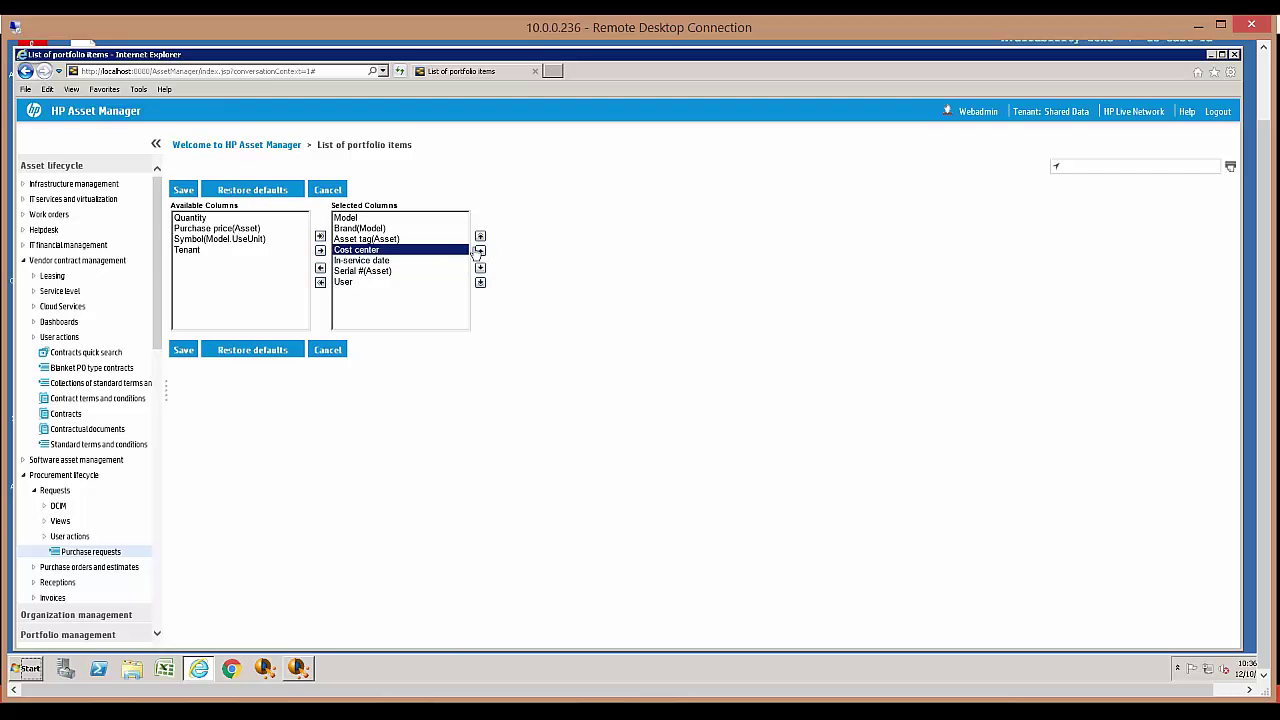
Add Purchase price(Asset) to the list's selected columns and remove In-service date from them.
click(198, 231)
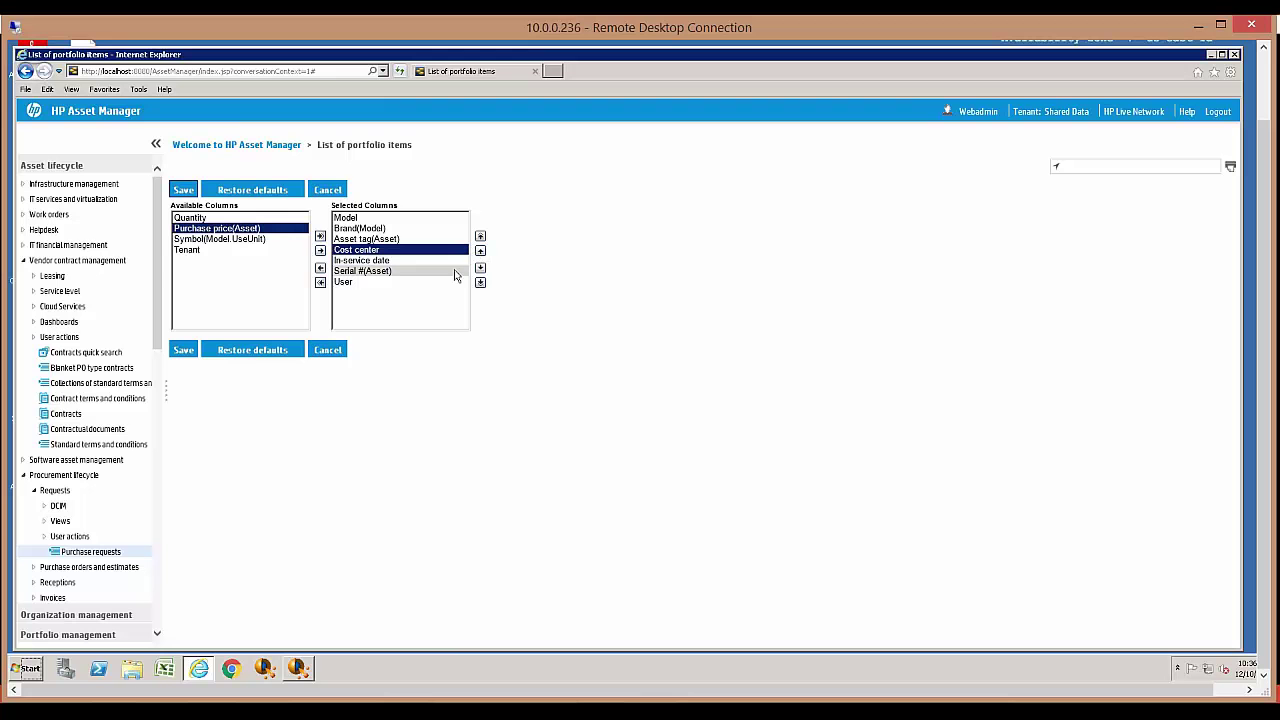
click(320, 251)
mouse_move(345, 262)
mouse_down()
mouse_move(350, 283)
mouse_move(345, 261)
mouse_up()
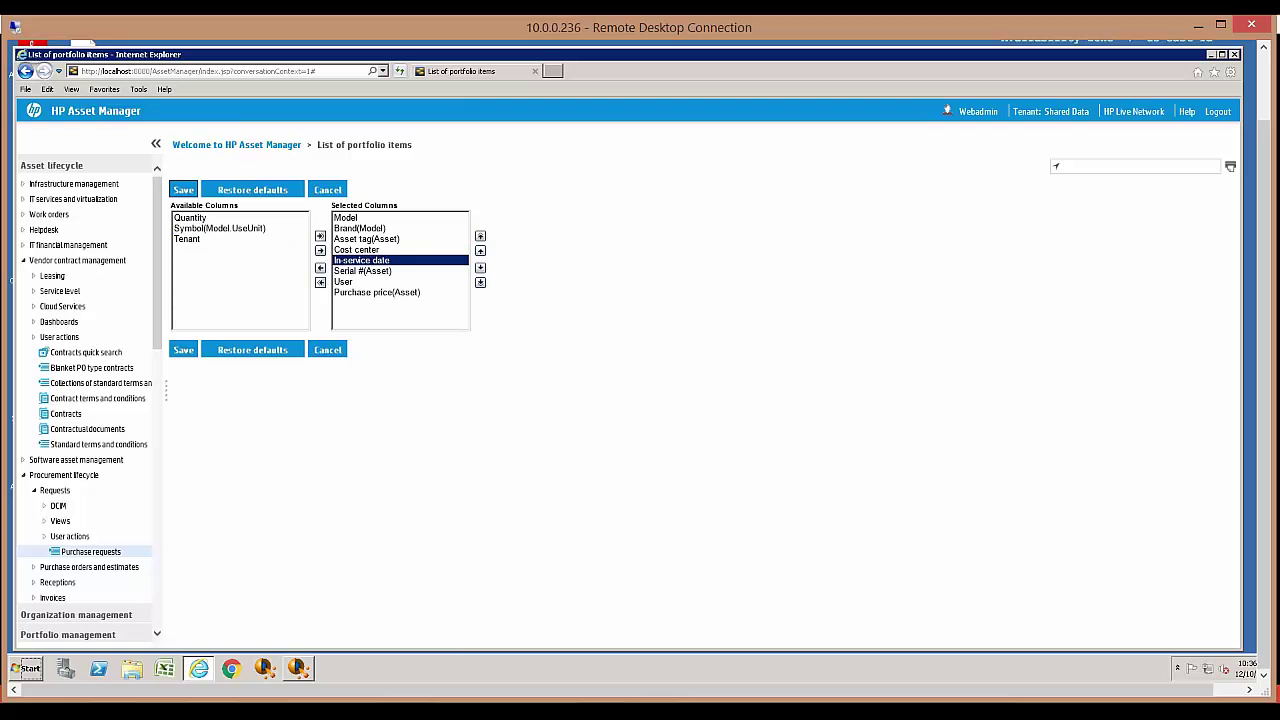
click(320, 268)
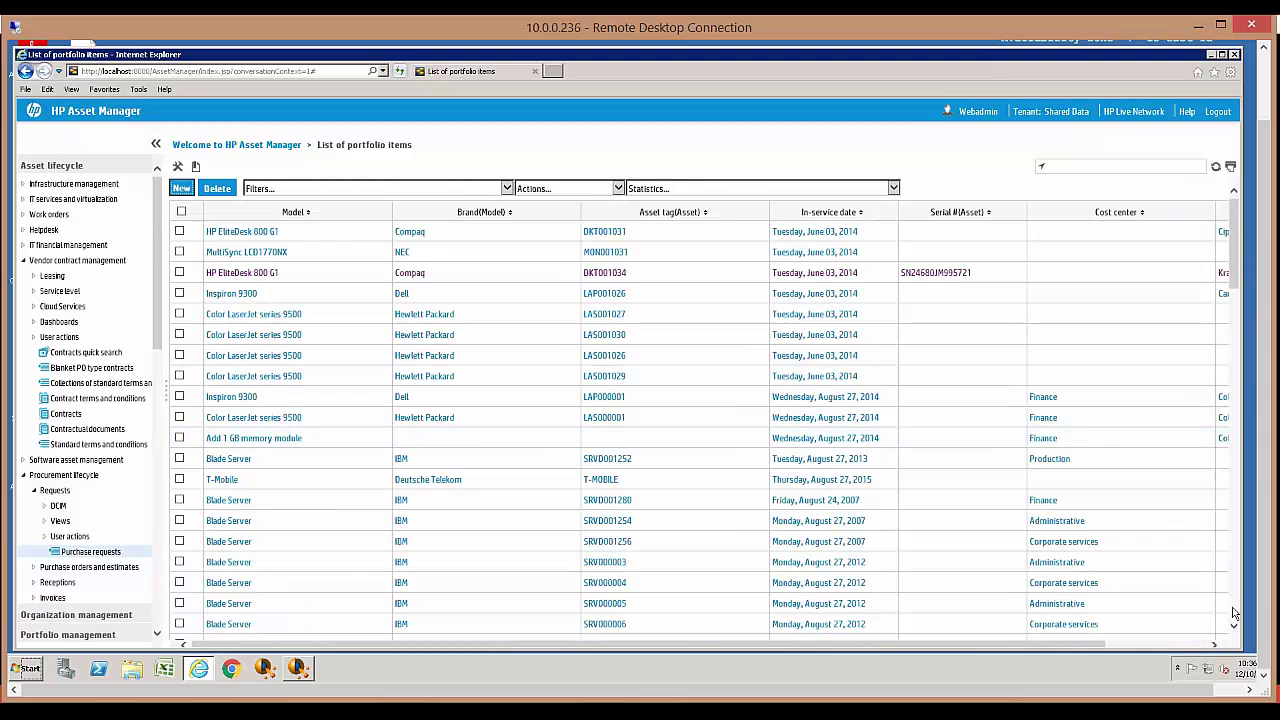
Open the iPhone 6 with asset tag 003373 from the last page of portfolio items and view its acquisition details.
scroll(1234, 615, down, 15)
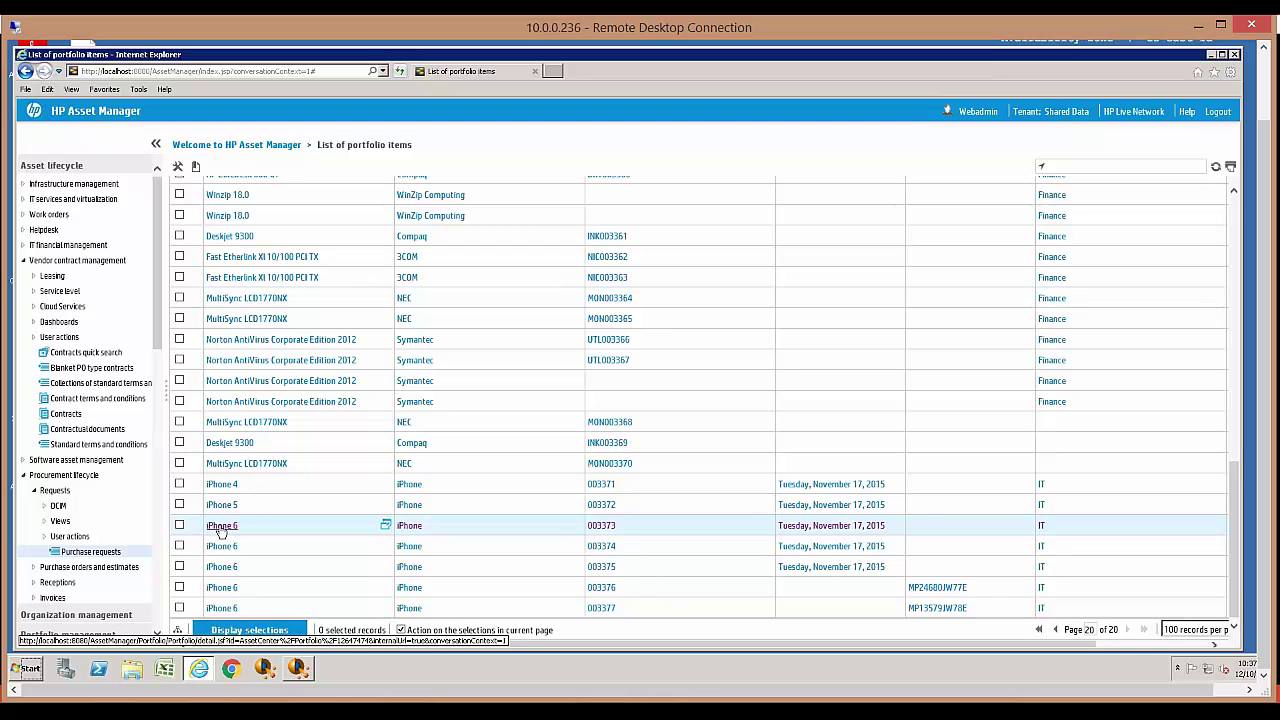
click(221, 527)
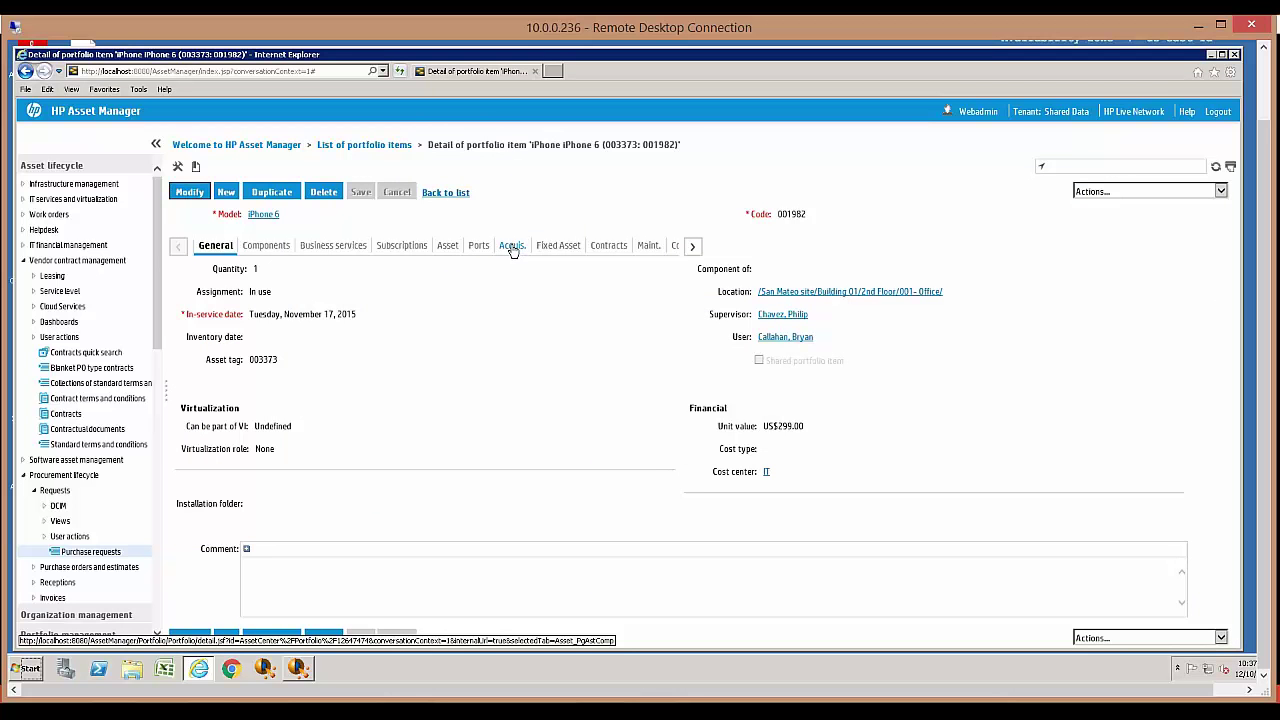
click(512, 247)
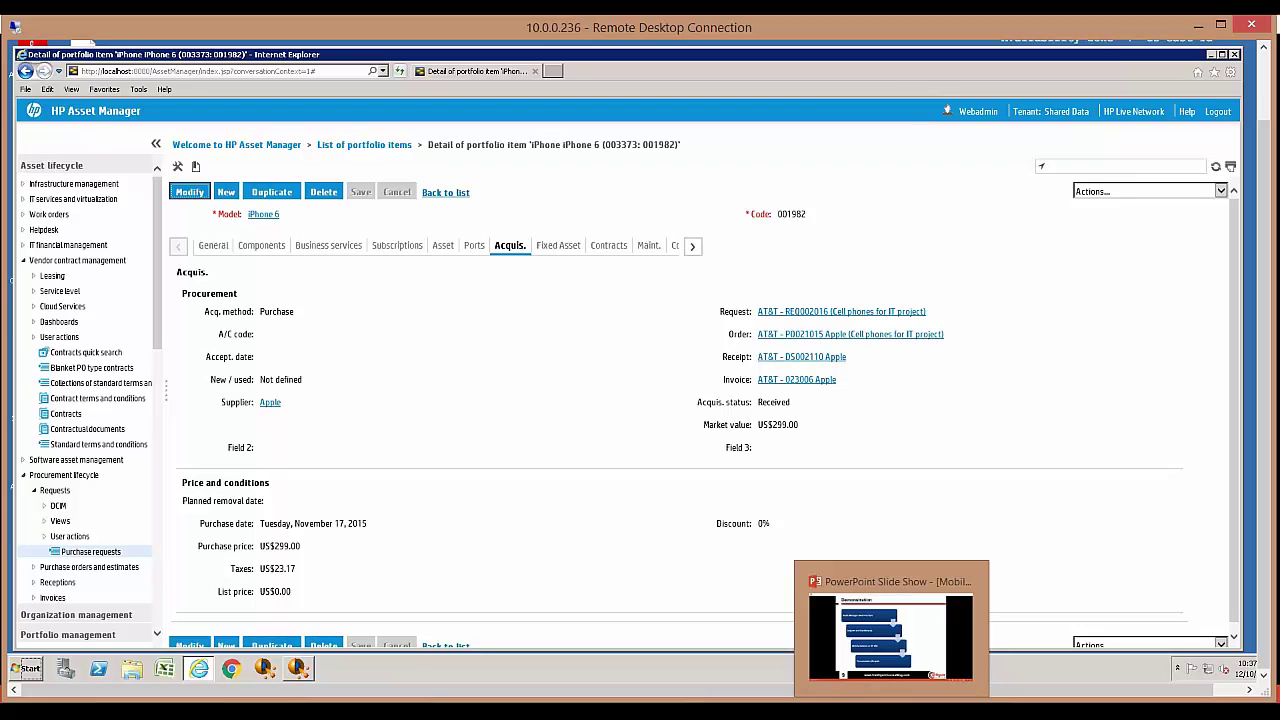
Switch to the PowerPoint slide show and advance to slide 10, Leverage Existing Investments.
click(892, 712)
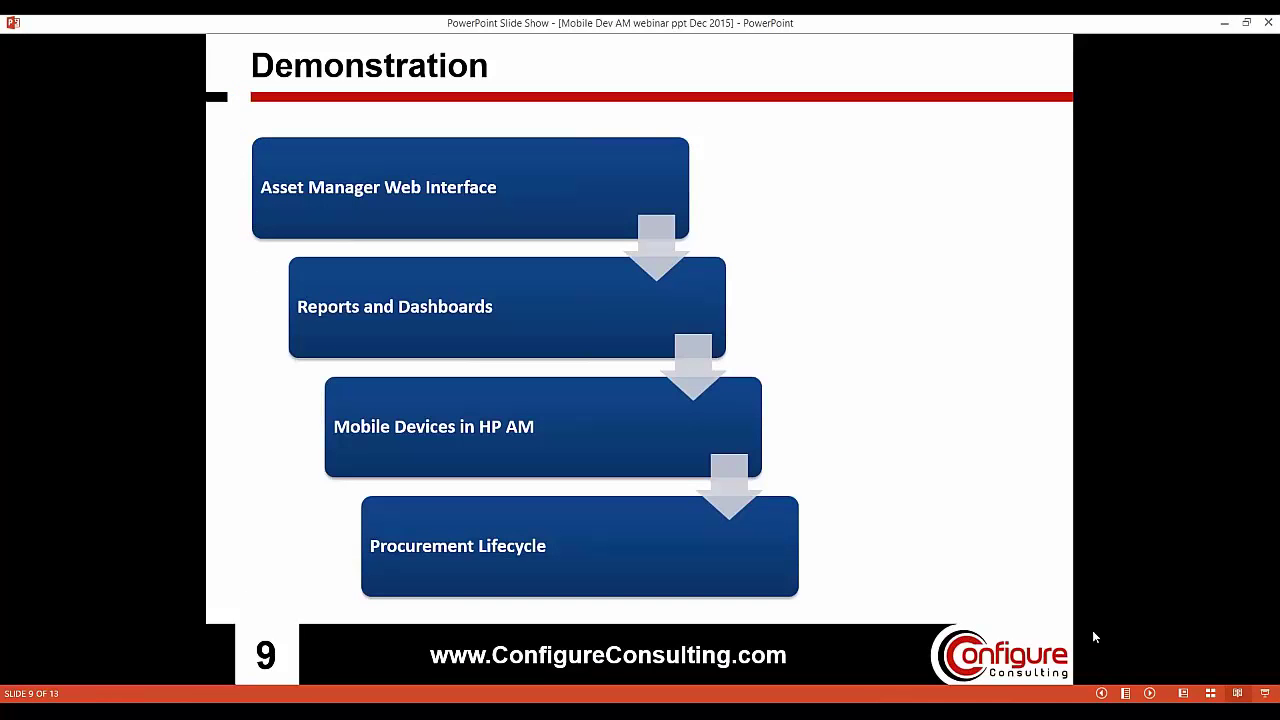
key(Right)
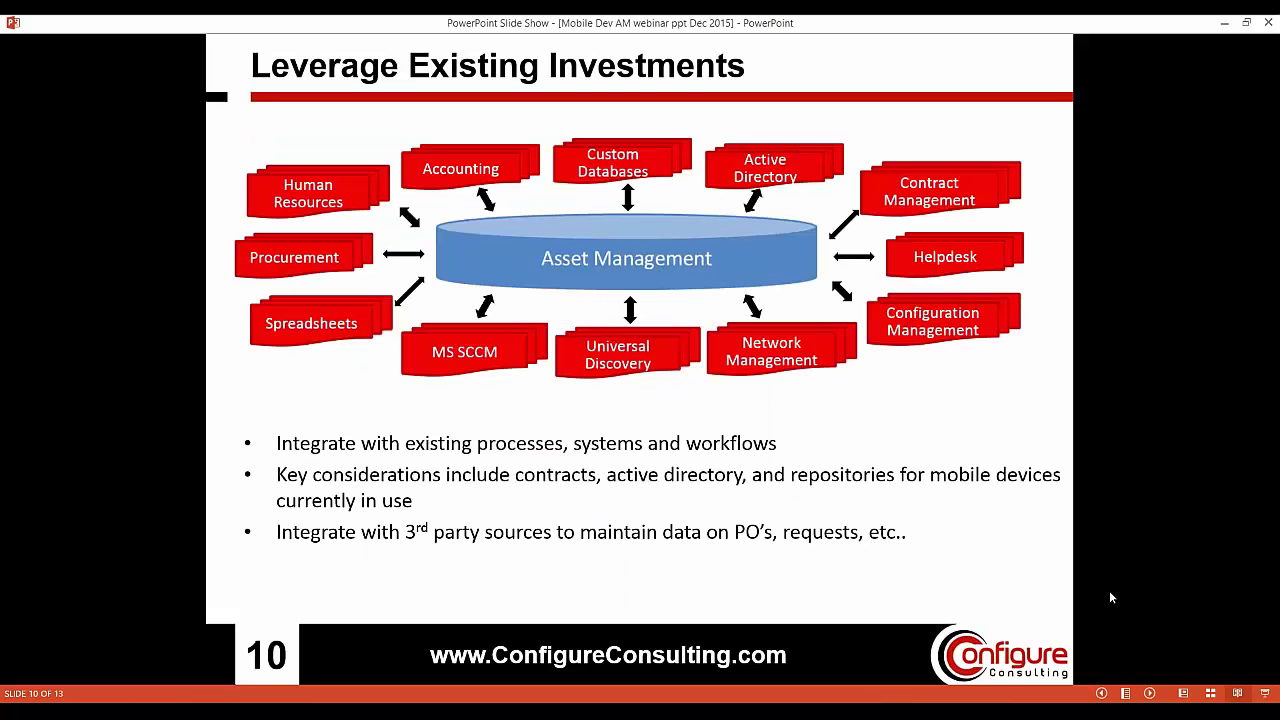